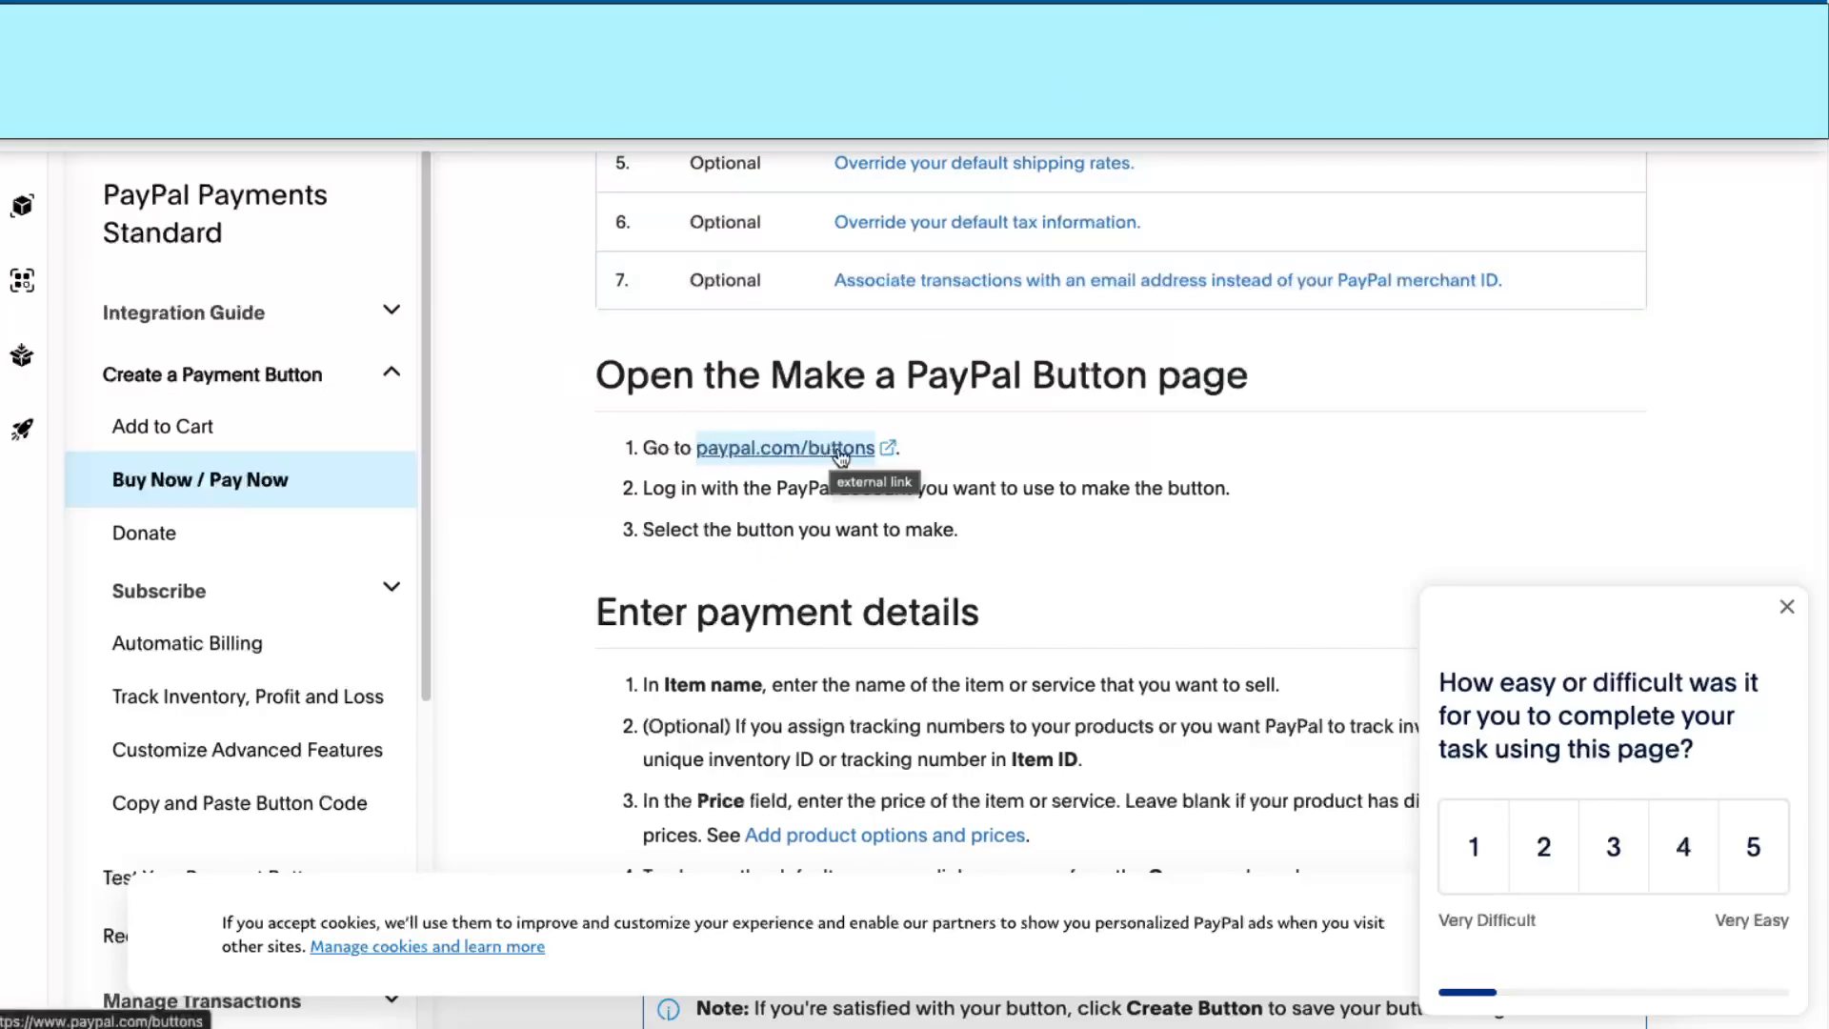
Step: Open the paypal.com/buttons page and choose to create a Buy Now button
{"action": "left_click", "coordinate": [840, 449]}
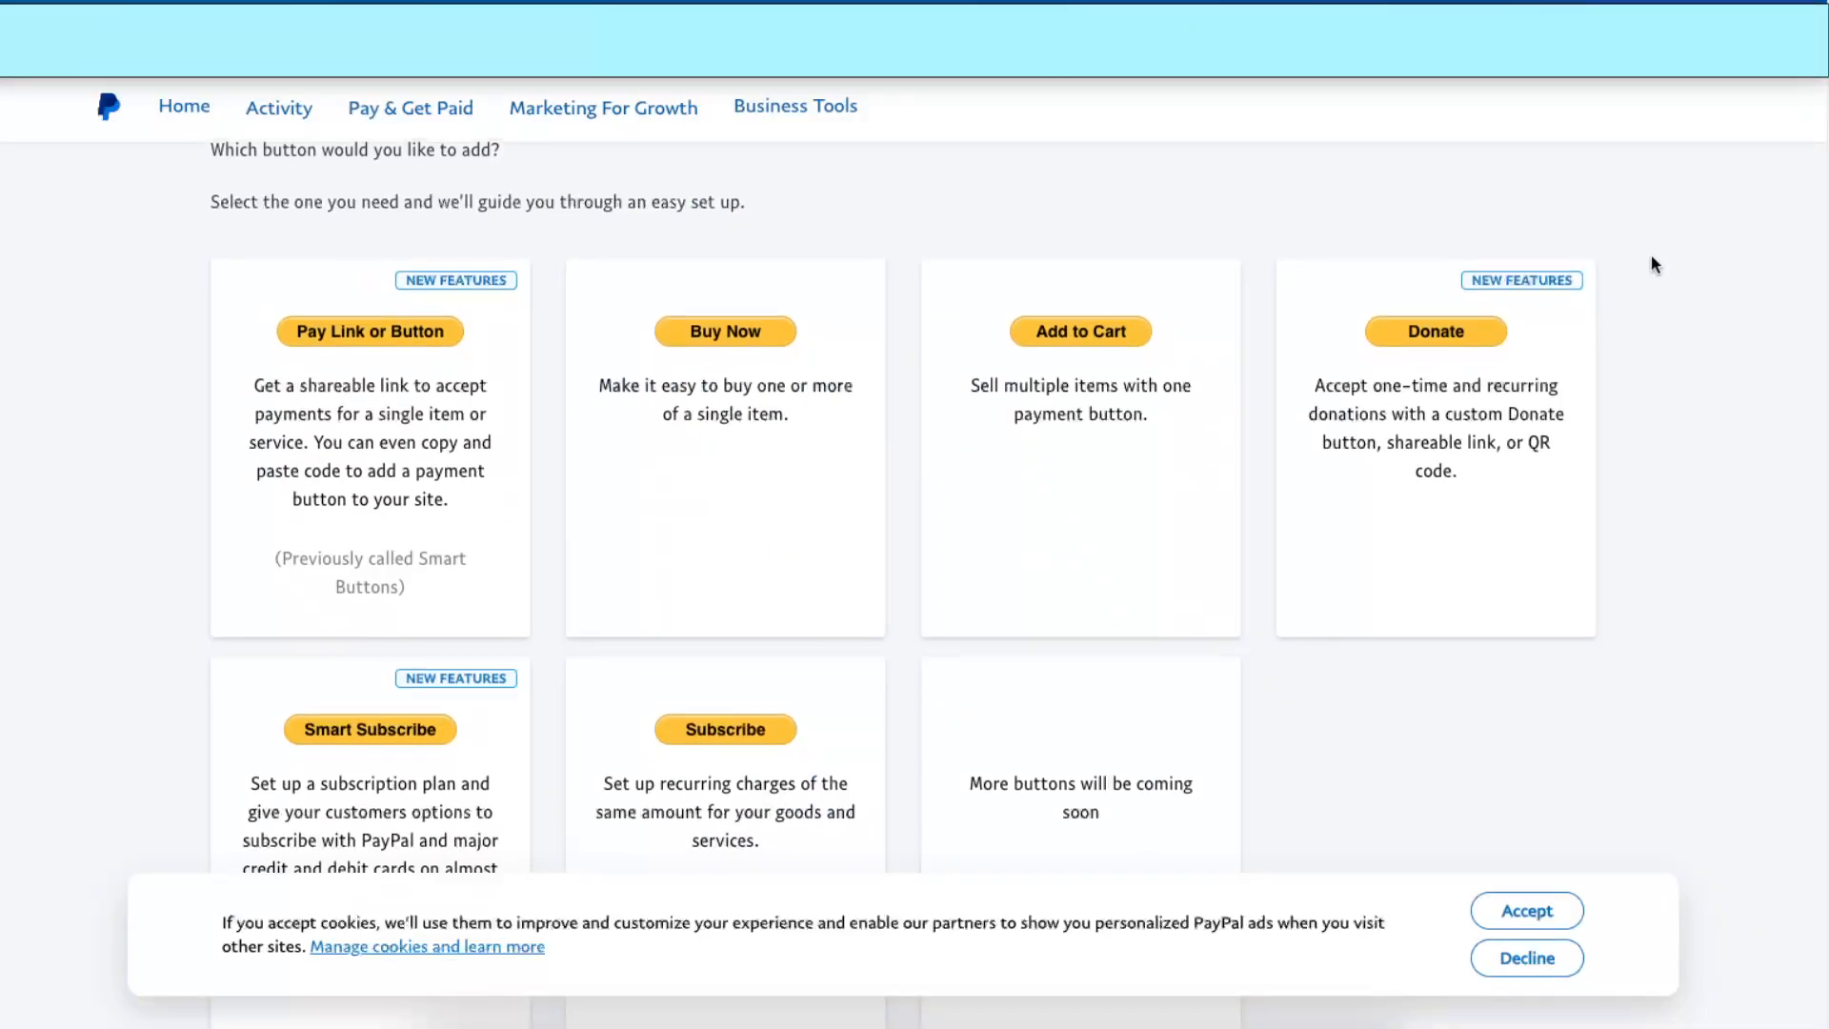
{"action": "scroll", "coordinate": [1654, 264], "scroll_direction": "down", "scroll_amount": 1}
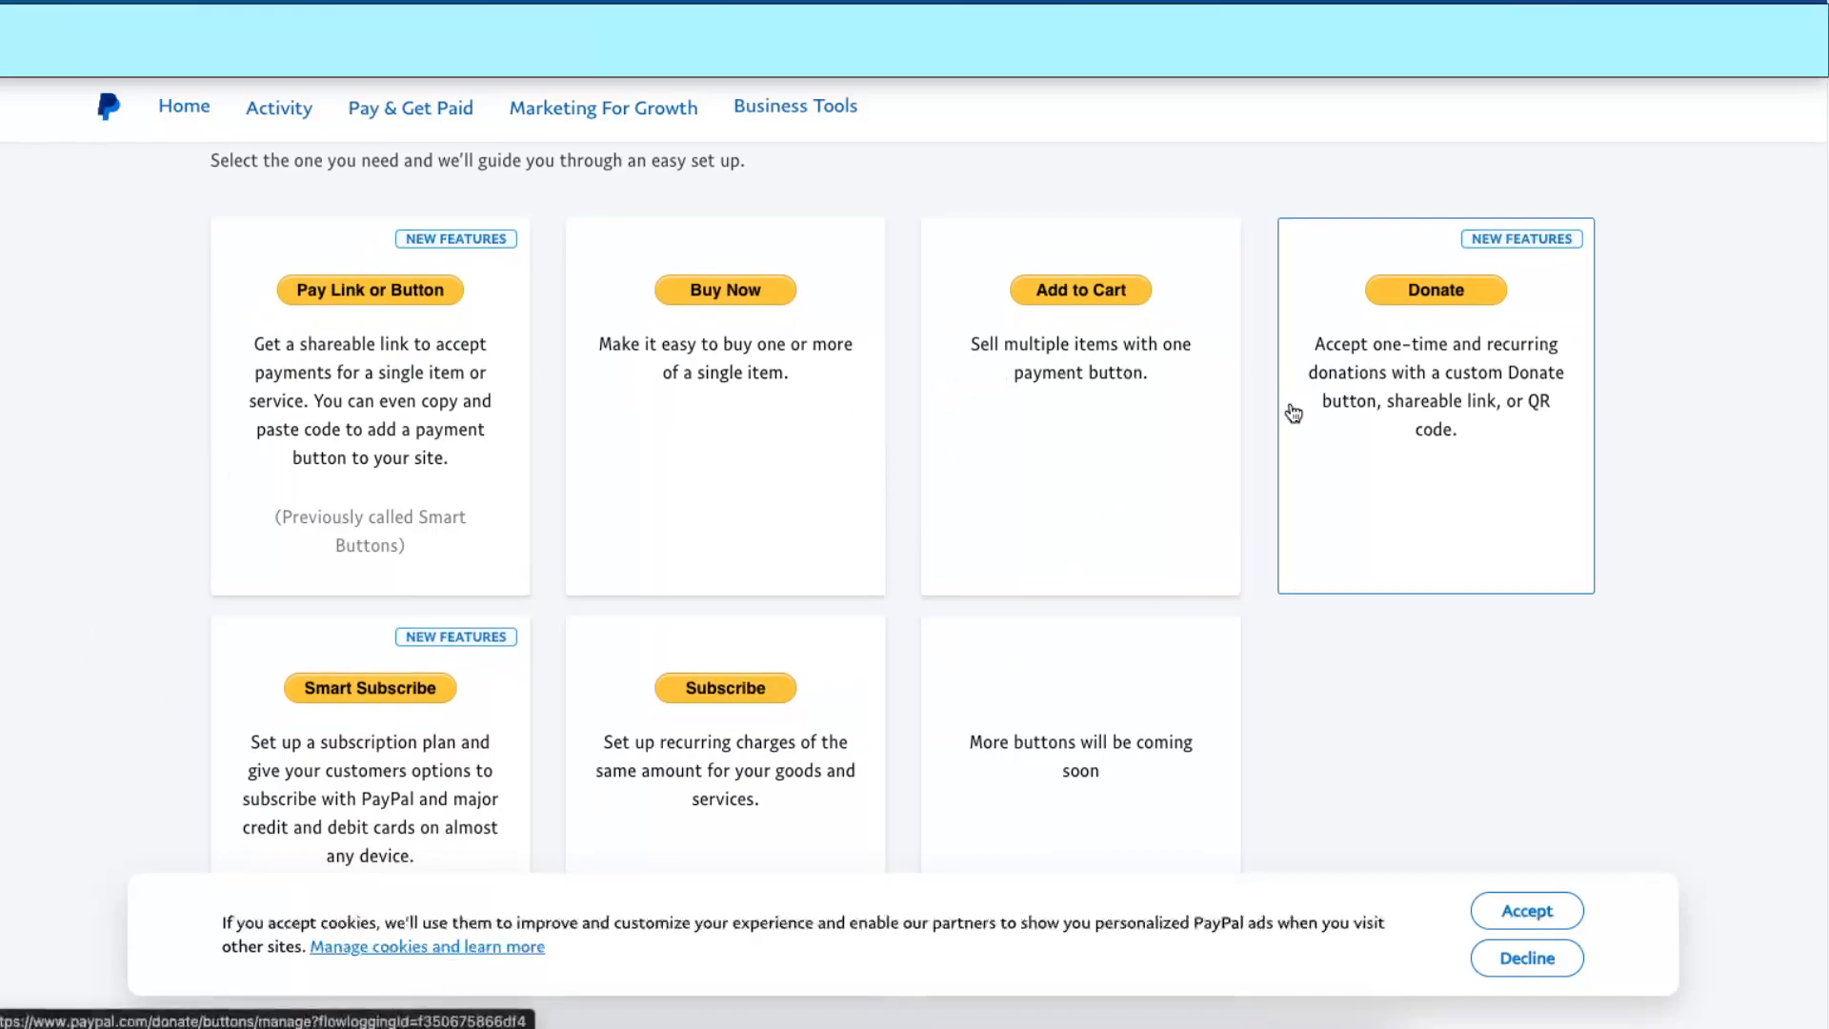
{"action": "left_click", "coordinate": [753, 345]}
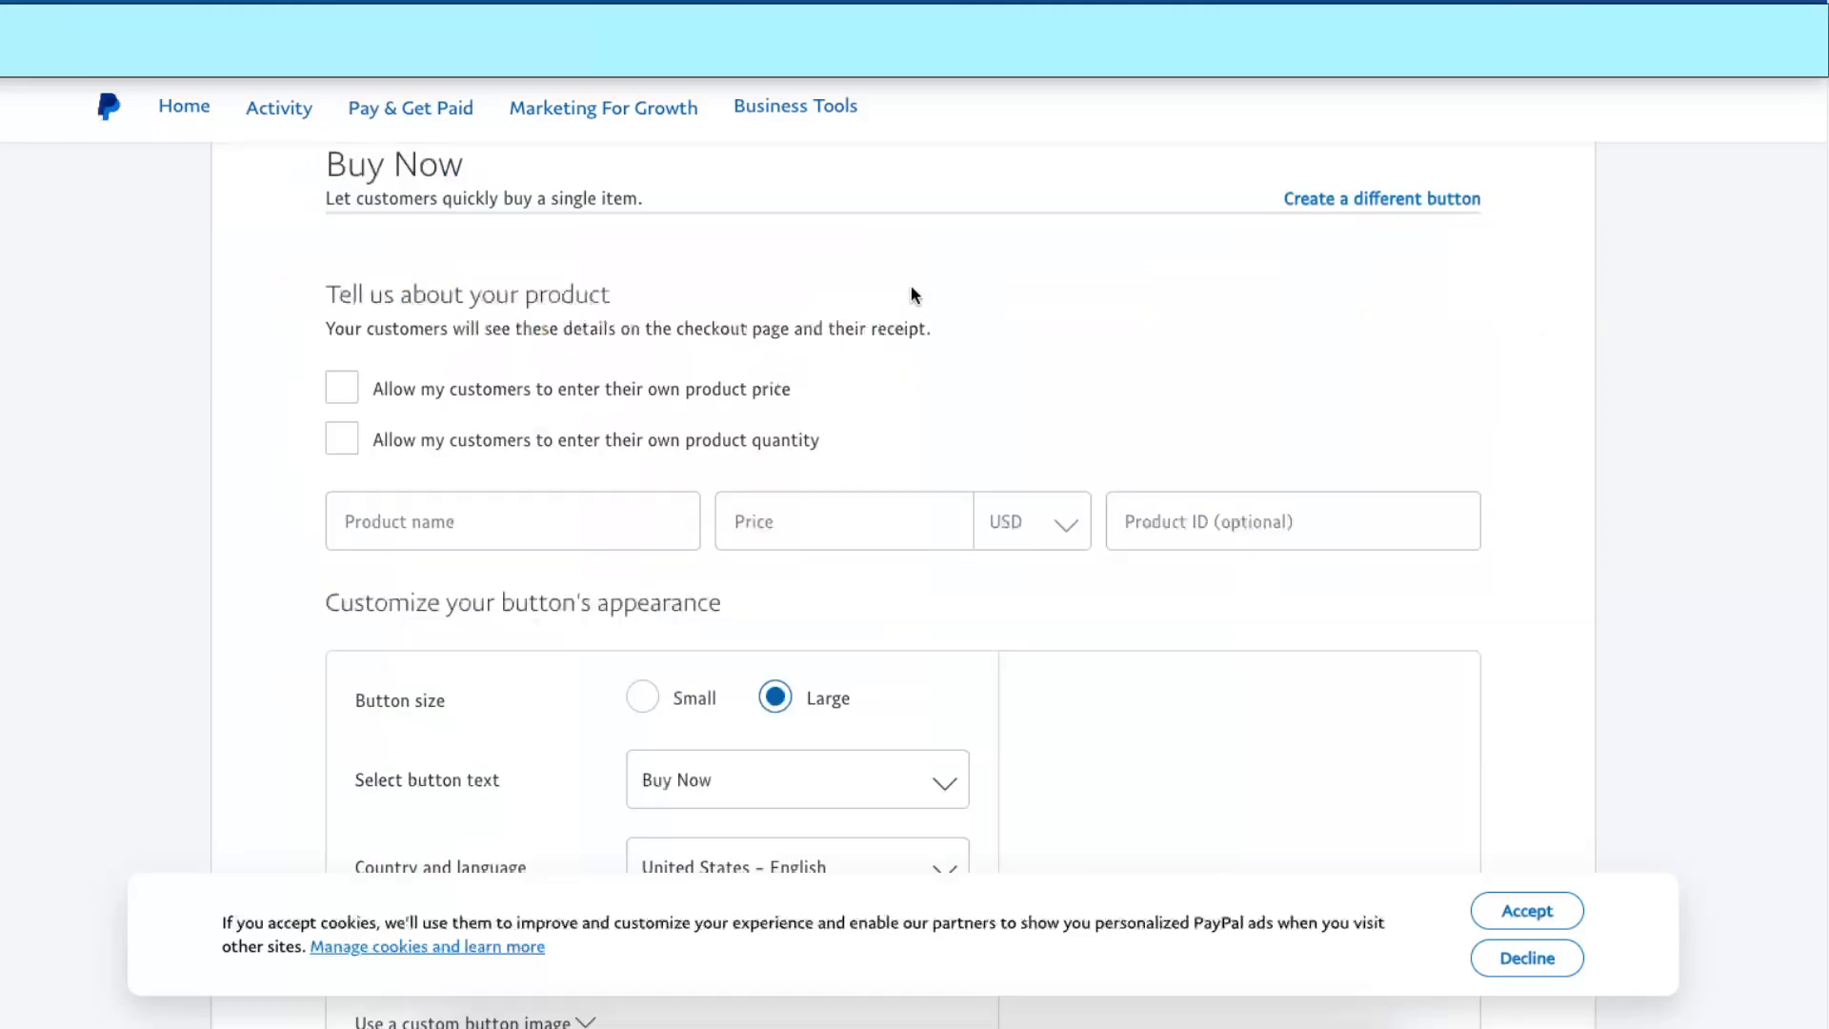
Step: Enter Hoodie as the product name and 39.99 as its price, leaving the optional product ID empty
{"action": "left_click_drag", "start_coordinate": [328, 197], "coordinate": [619, 198]}
{"action": "left_click", "coordinate": [619, 225]}
{"action": "scroll", "coordinate": [629, 258], "scroll_direction": "down", "scroll_amount": 1}
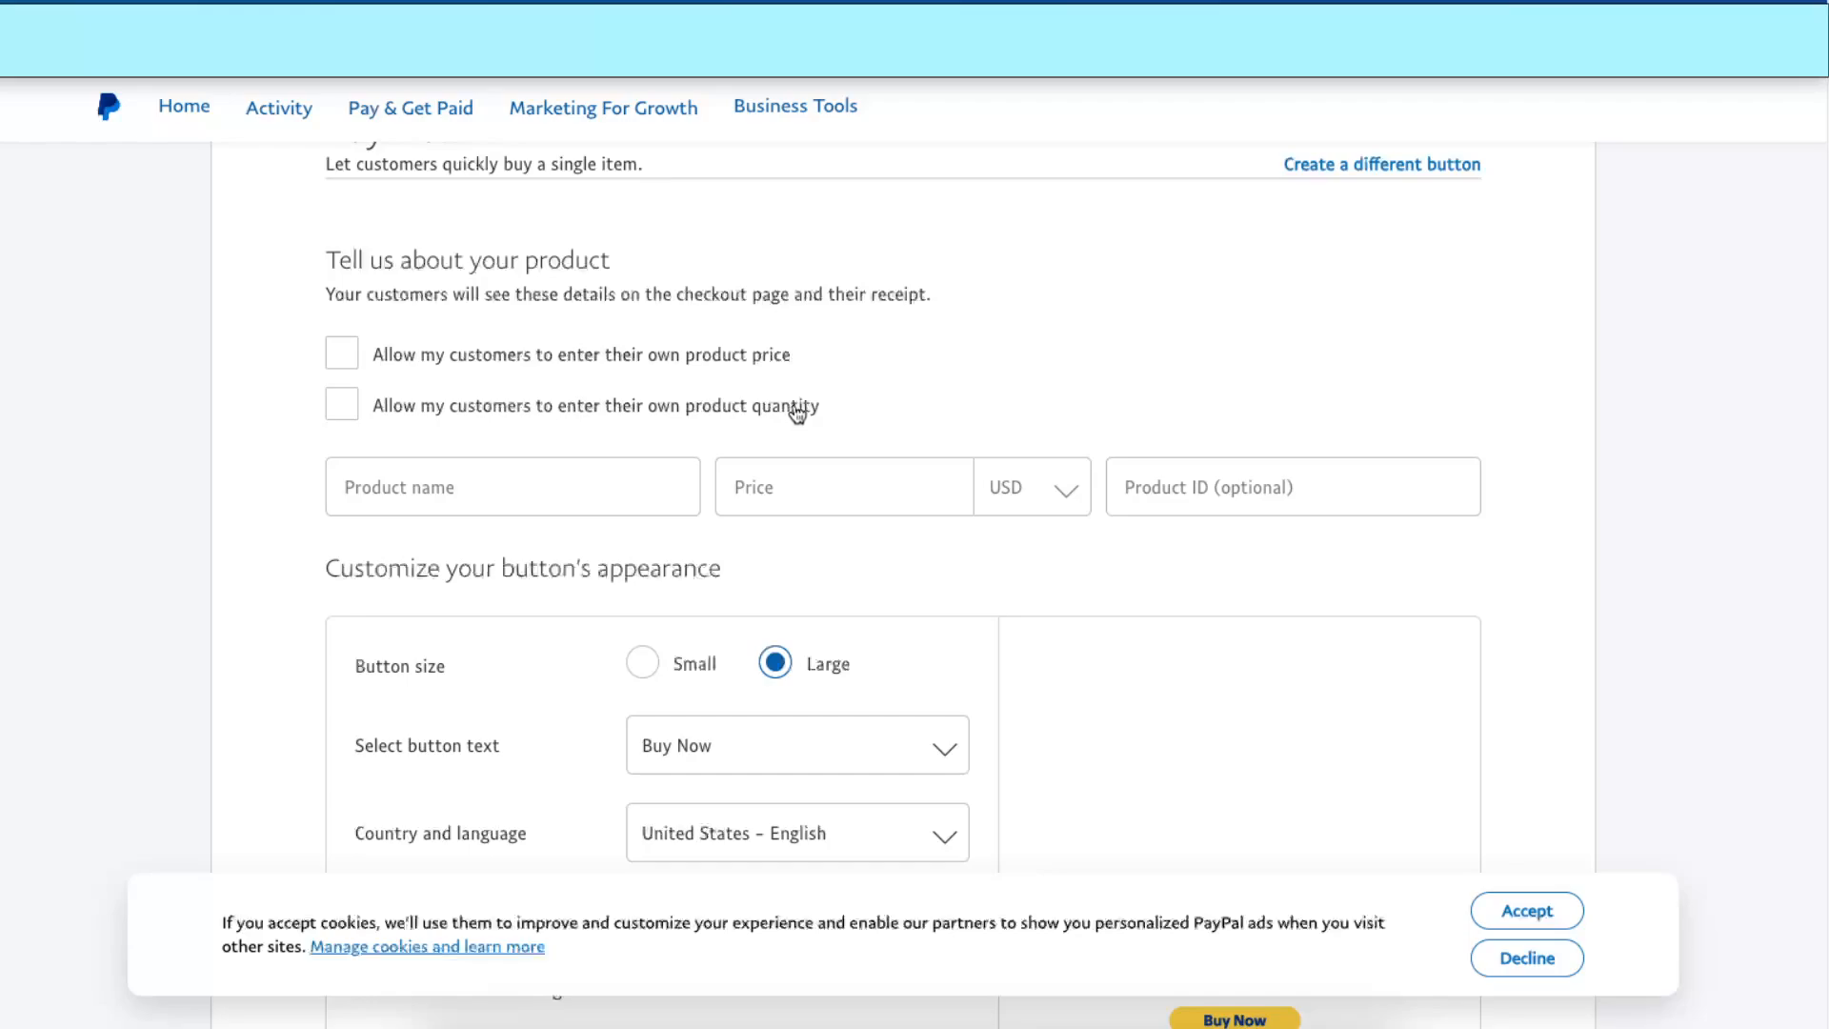
{"action": "left_click", "coordinate": [534, 486]}
{"action": "type", "text": "Hoodie"}
{"action": "left_click", "coordinate": [823, 489]}
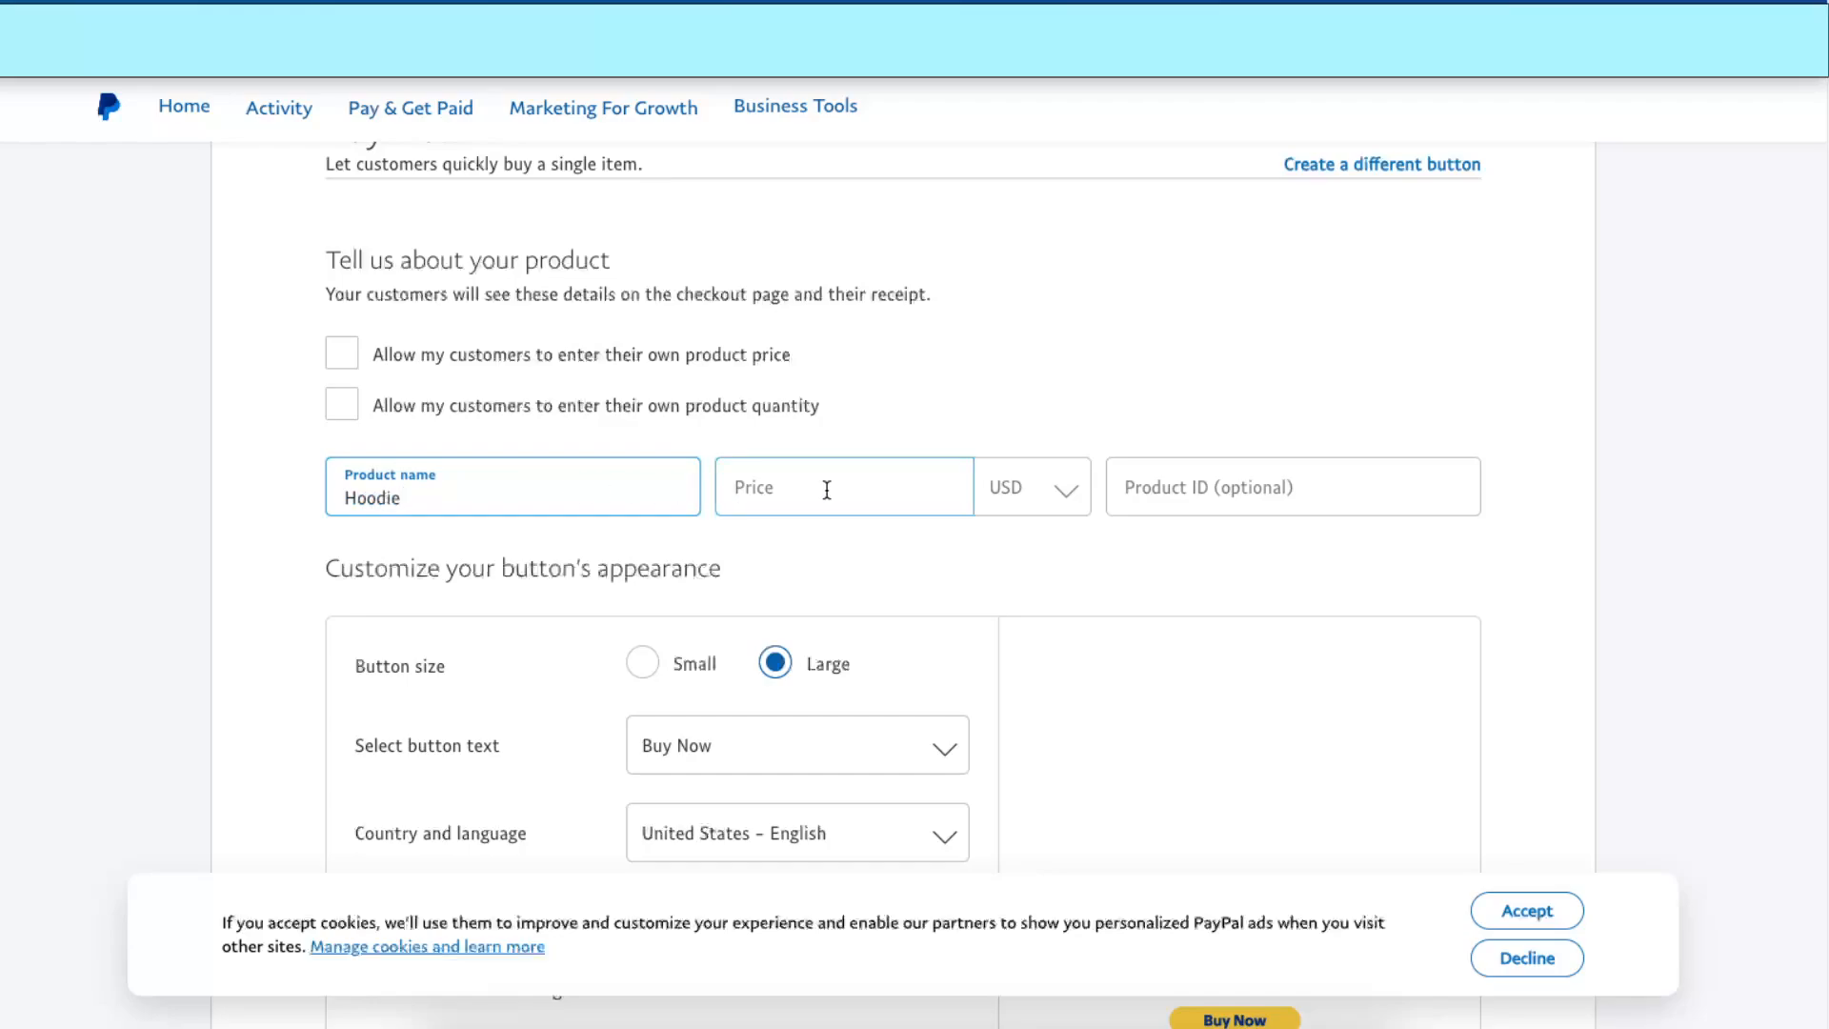
{"action": "left_click", "coordinate": [831, 486]}
{"action": "type", "text": "39.99"}
{"action": "left_click", "coordinate": [1219, 488]}
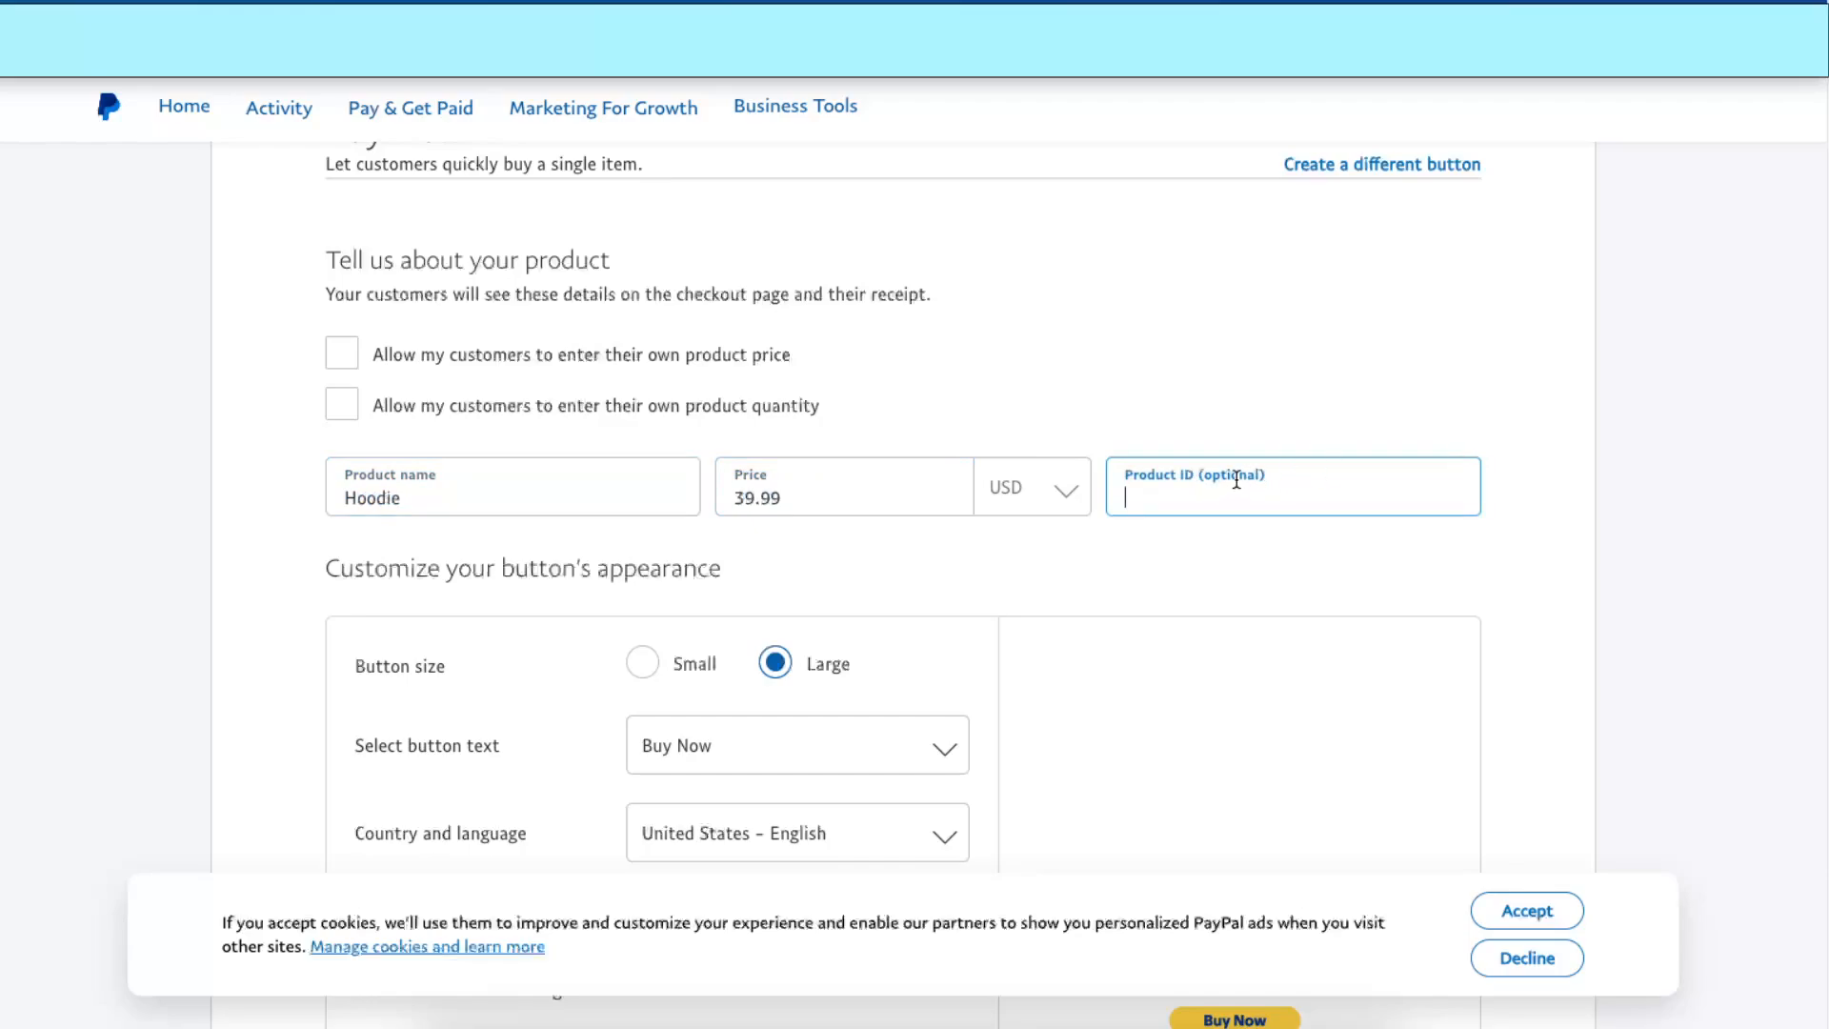
Step: Compare the Small and Large button sizes in the appearance settings and choose Small
{"action": "scroll", "coordinate": [1182, 500], "scroll_direction": "down", "scroll_amount": 3}
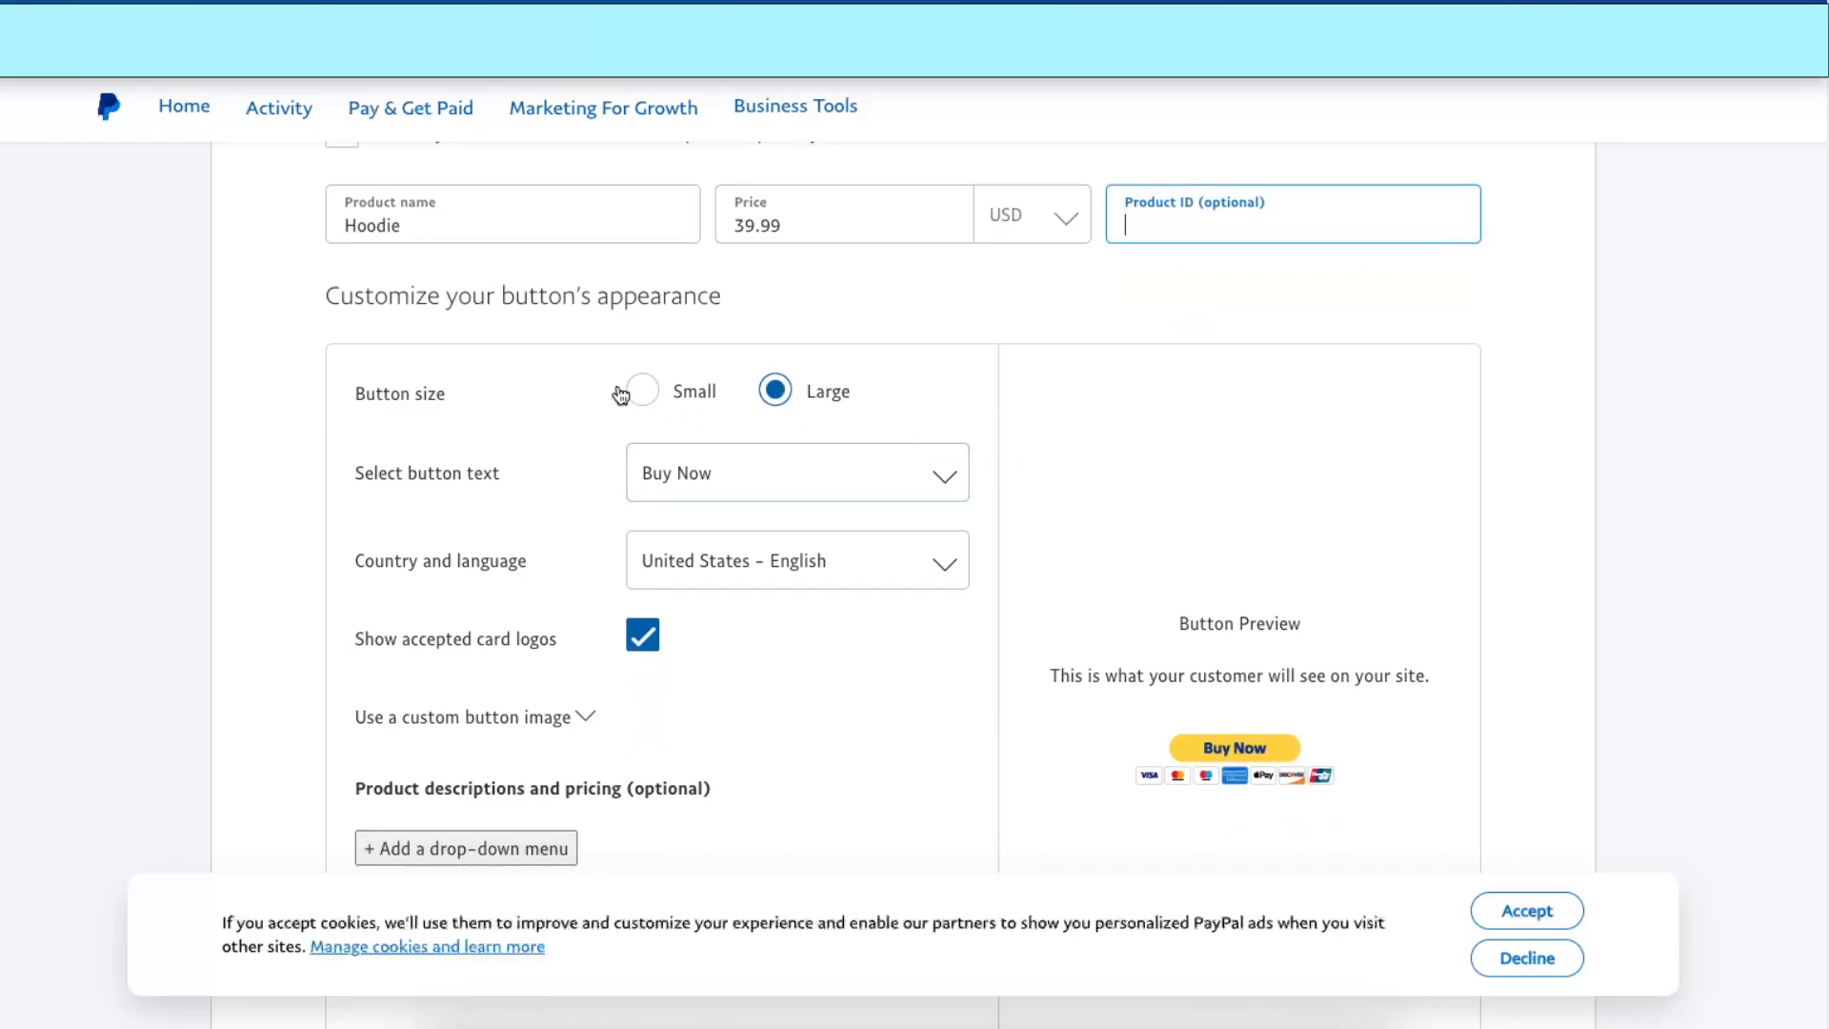
{"action": "left_click", "coordinate": [409, 286]}
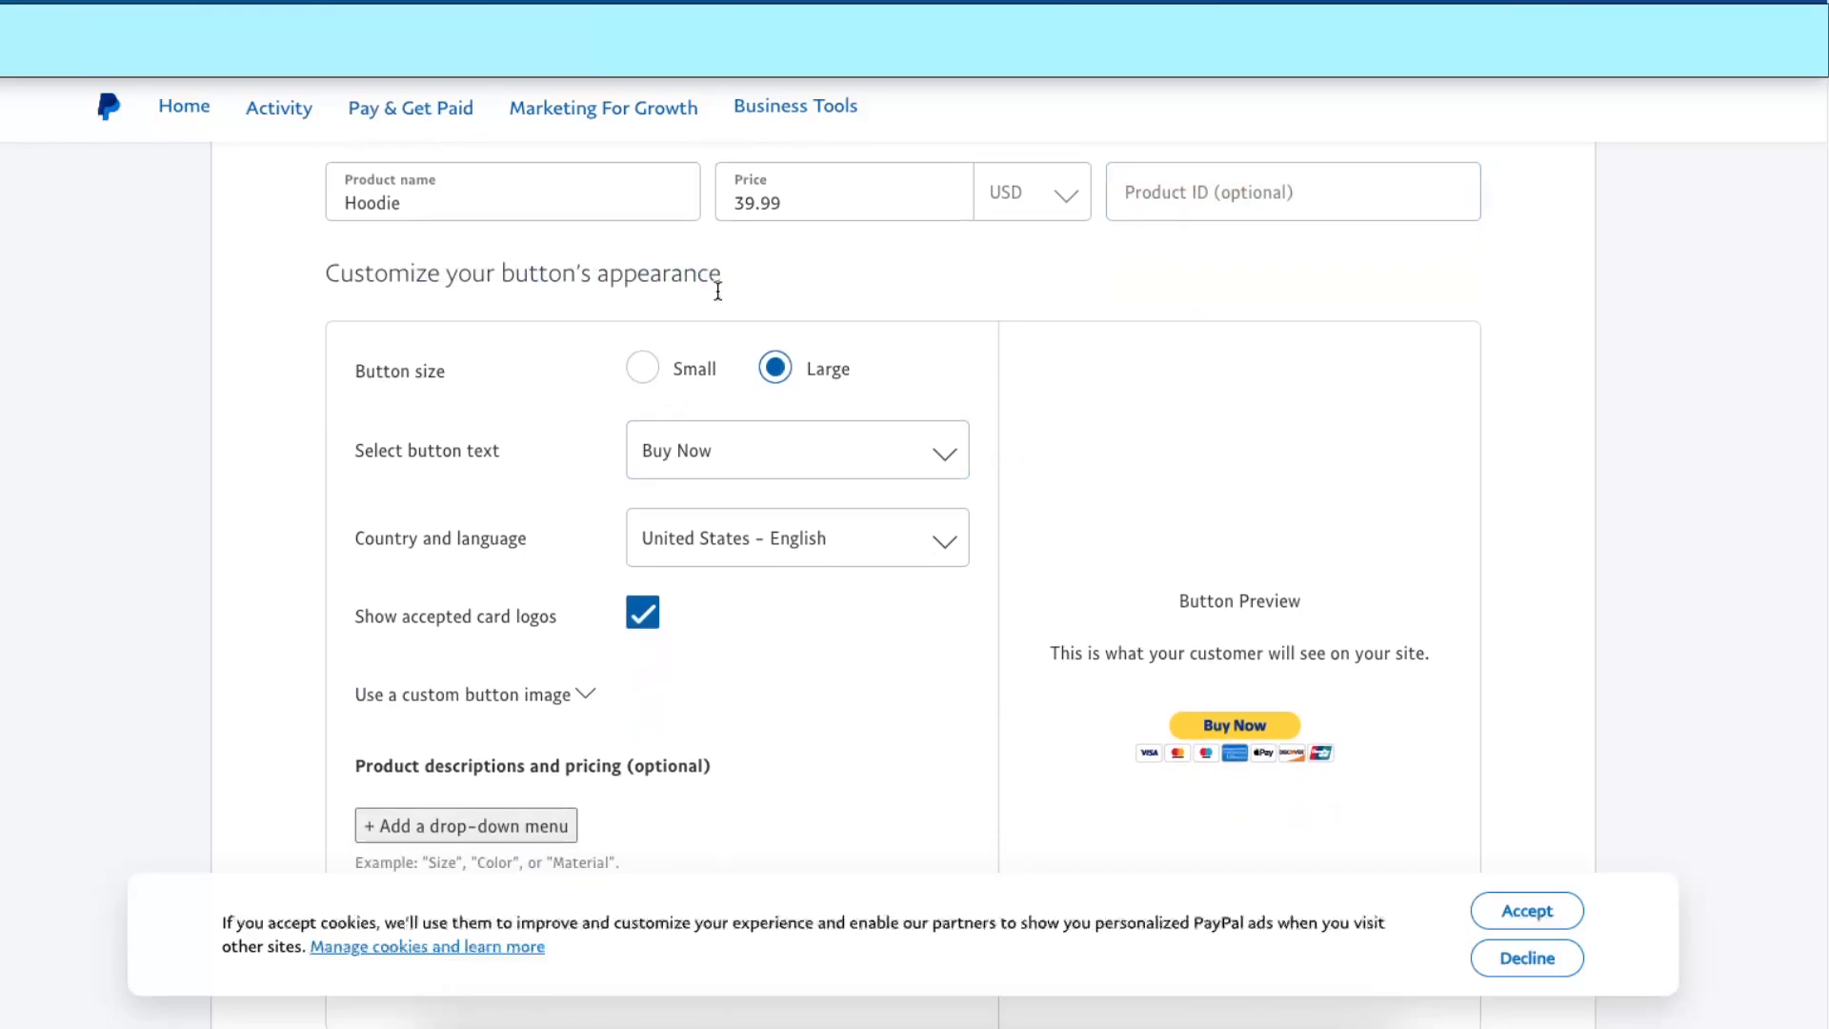
{"action": "scroll", "coordinate": [662, 355], "scroll_direction": "down", "scroll_amount": 1}
{"action": "left_click", "coordinate": [663, 354]}
{"action": "left_click", "coordinate": [774, 353]}
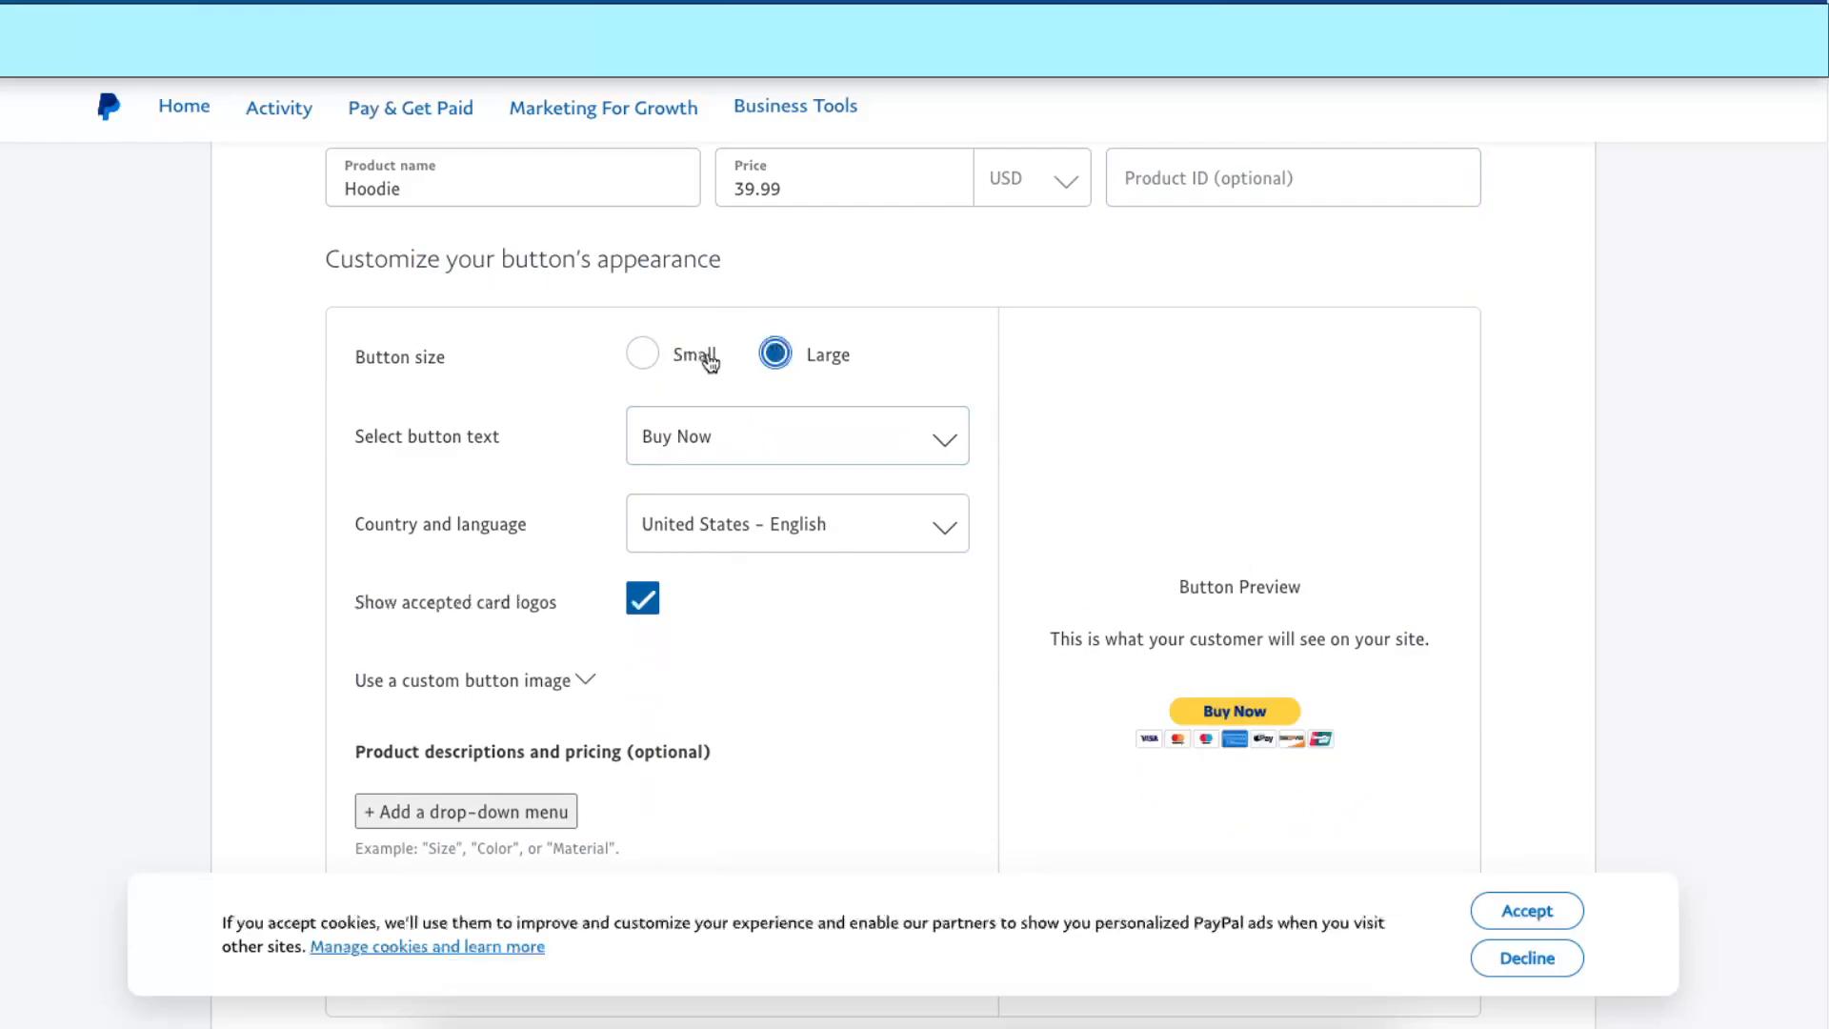
{"action": "left_click", "coordinate": [662, 351]}
{"action": "left_click", "coordinate": [829, 354]}
{"action": "left_click", "coordinate": [663, 358]}
{"action": "left_click", "coordinate": [770, 352]}
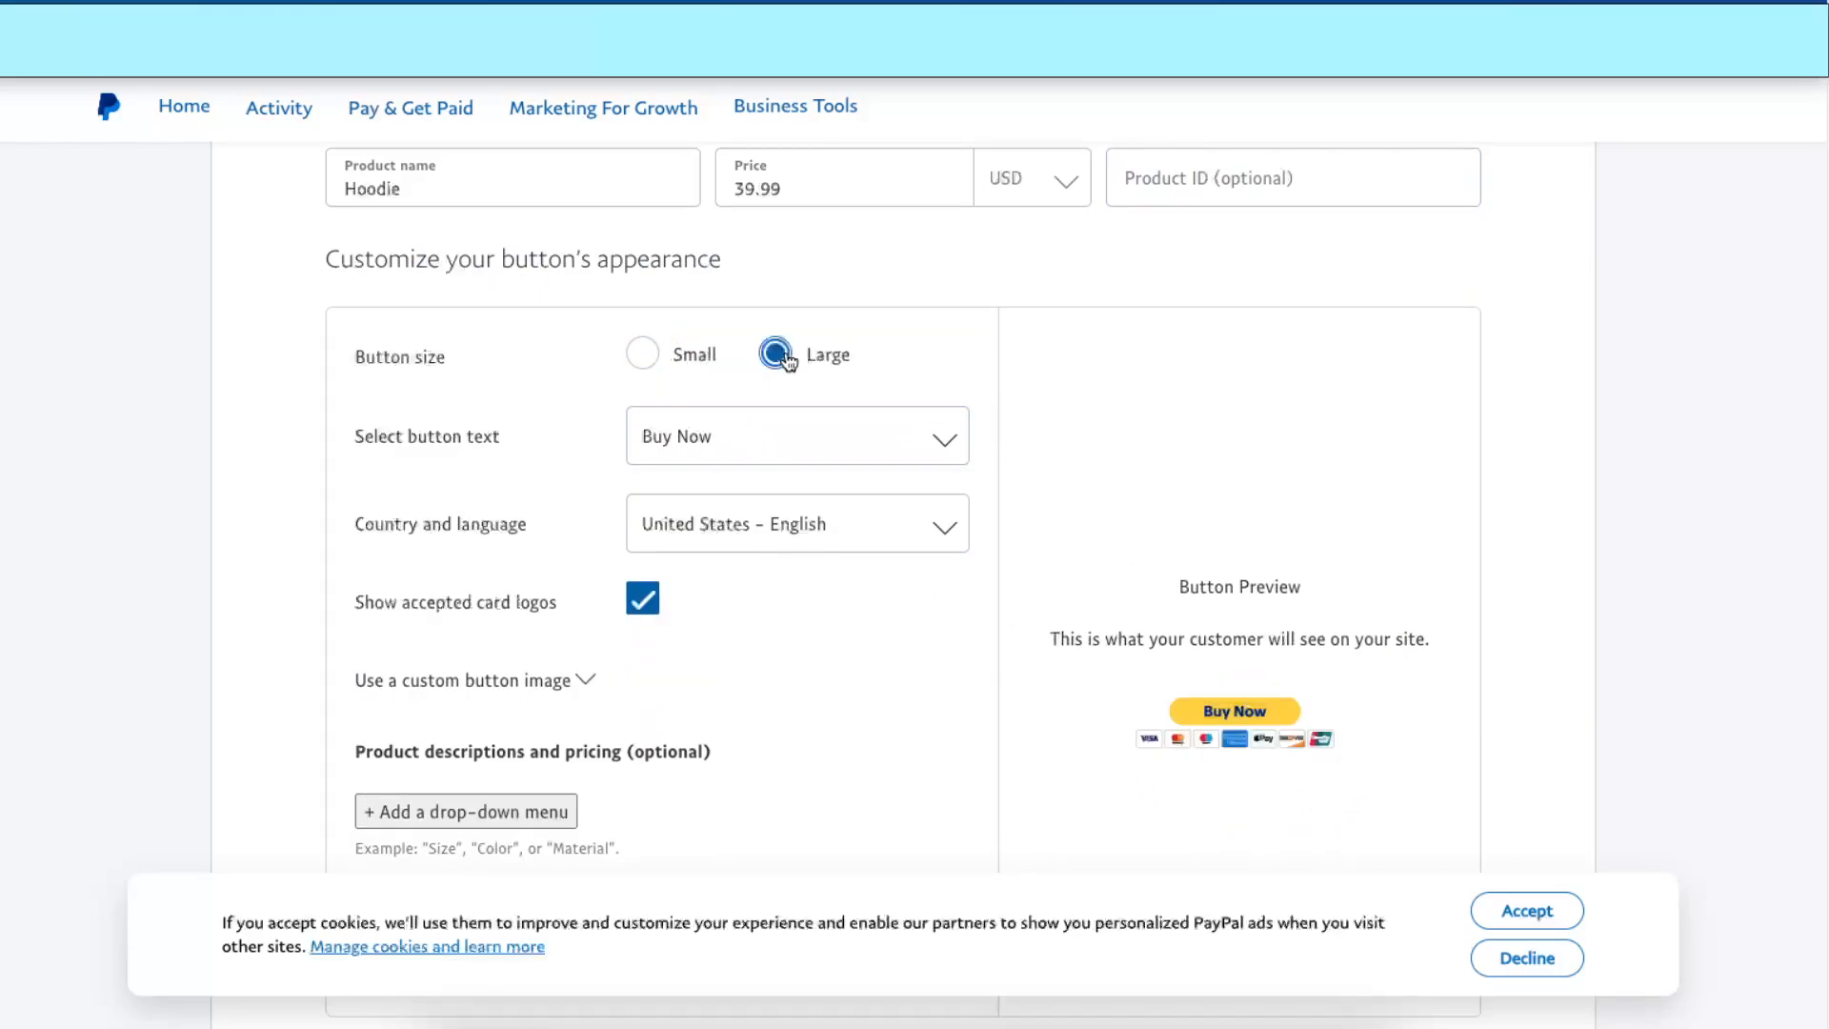
{"action": "left_click", "coordinate": [654, 359]}
Step: Try Pay Now as the button text and switch it back to Buy Now
{"action": "left_click", "coordinate": [702, 407]}
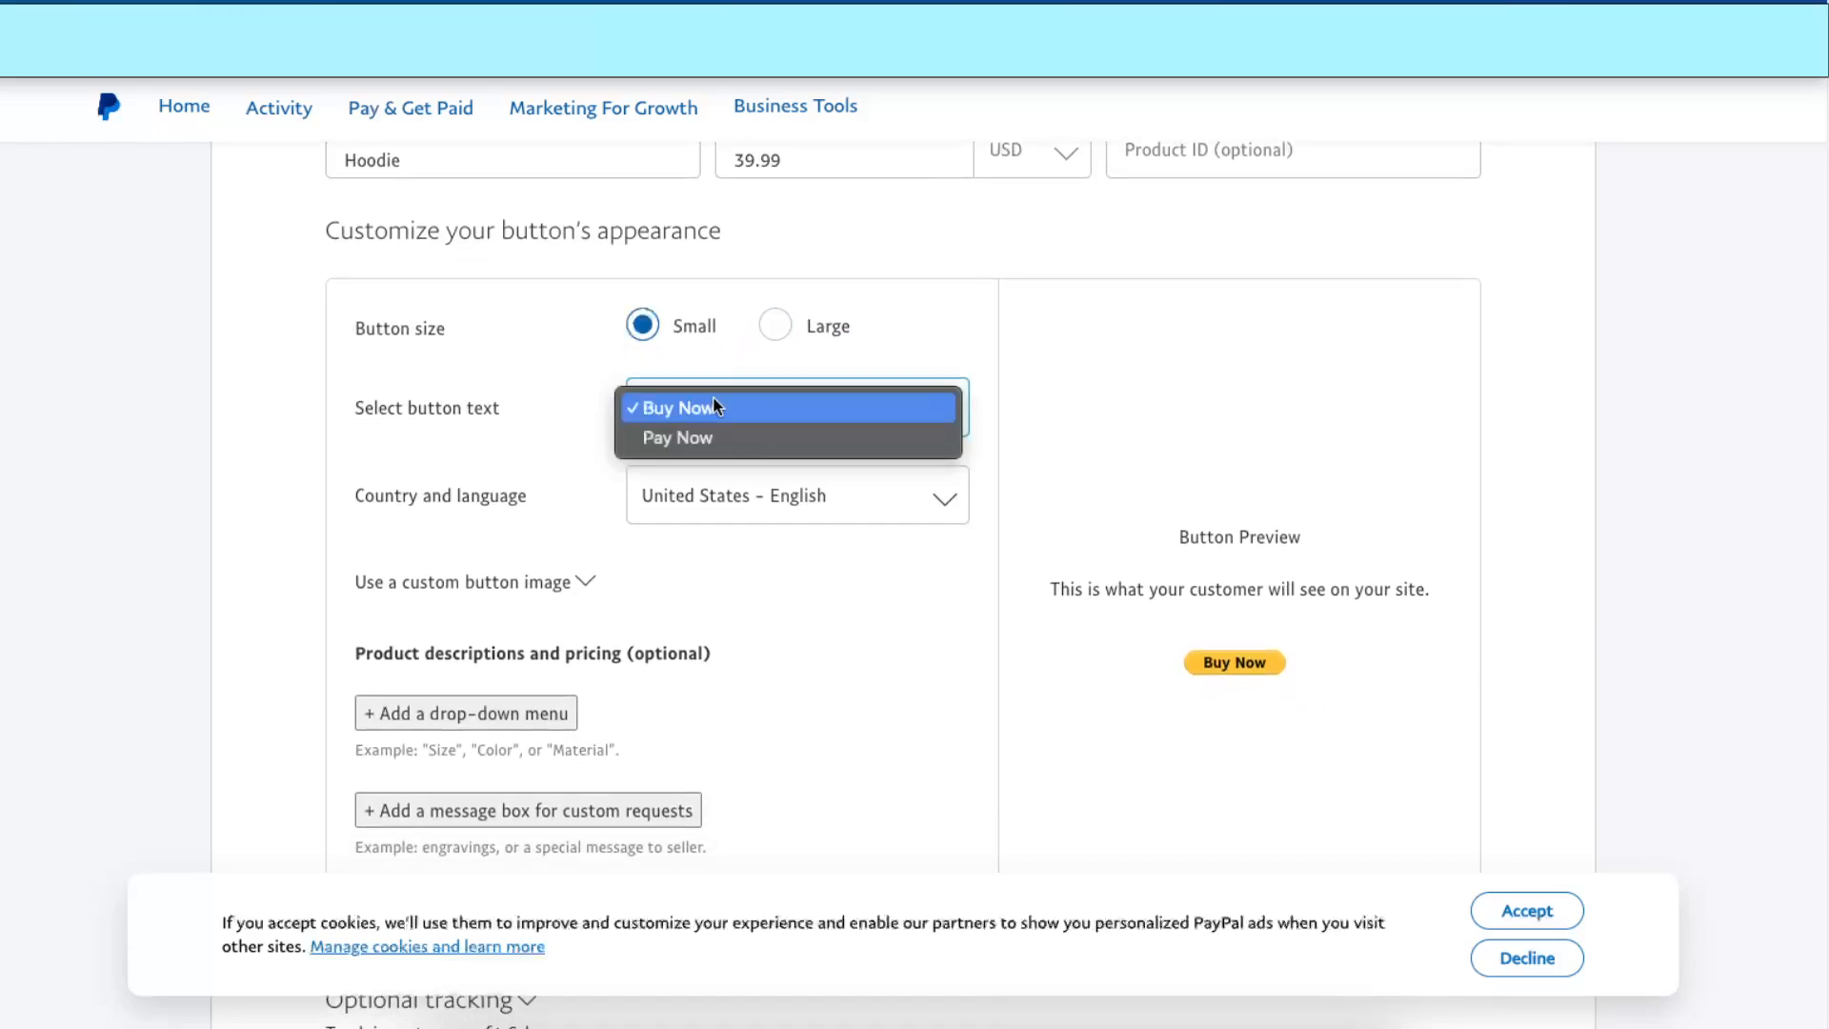
{"action": "left_click", "coordinate": [726, 433]}
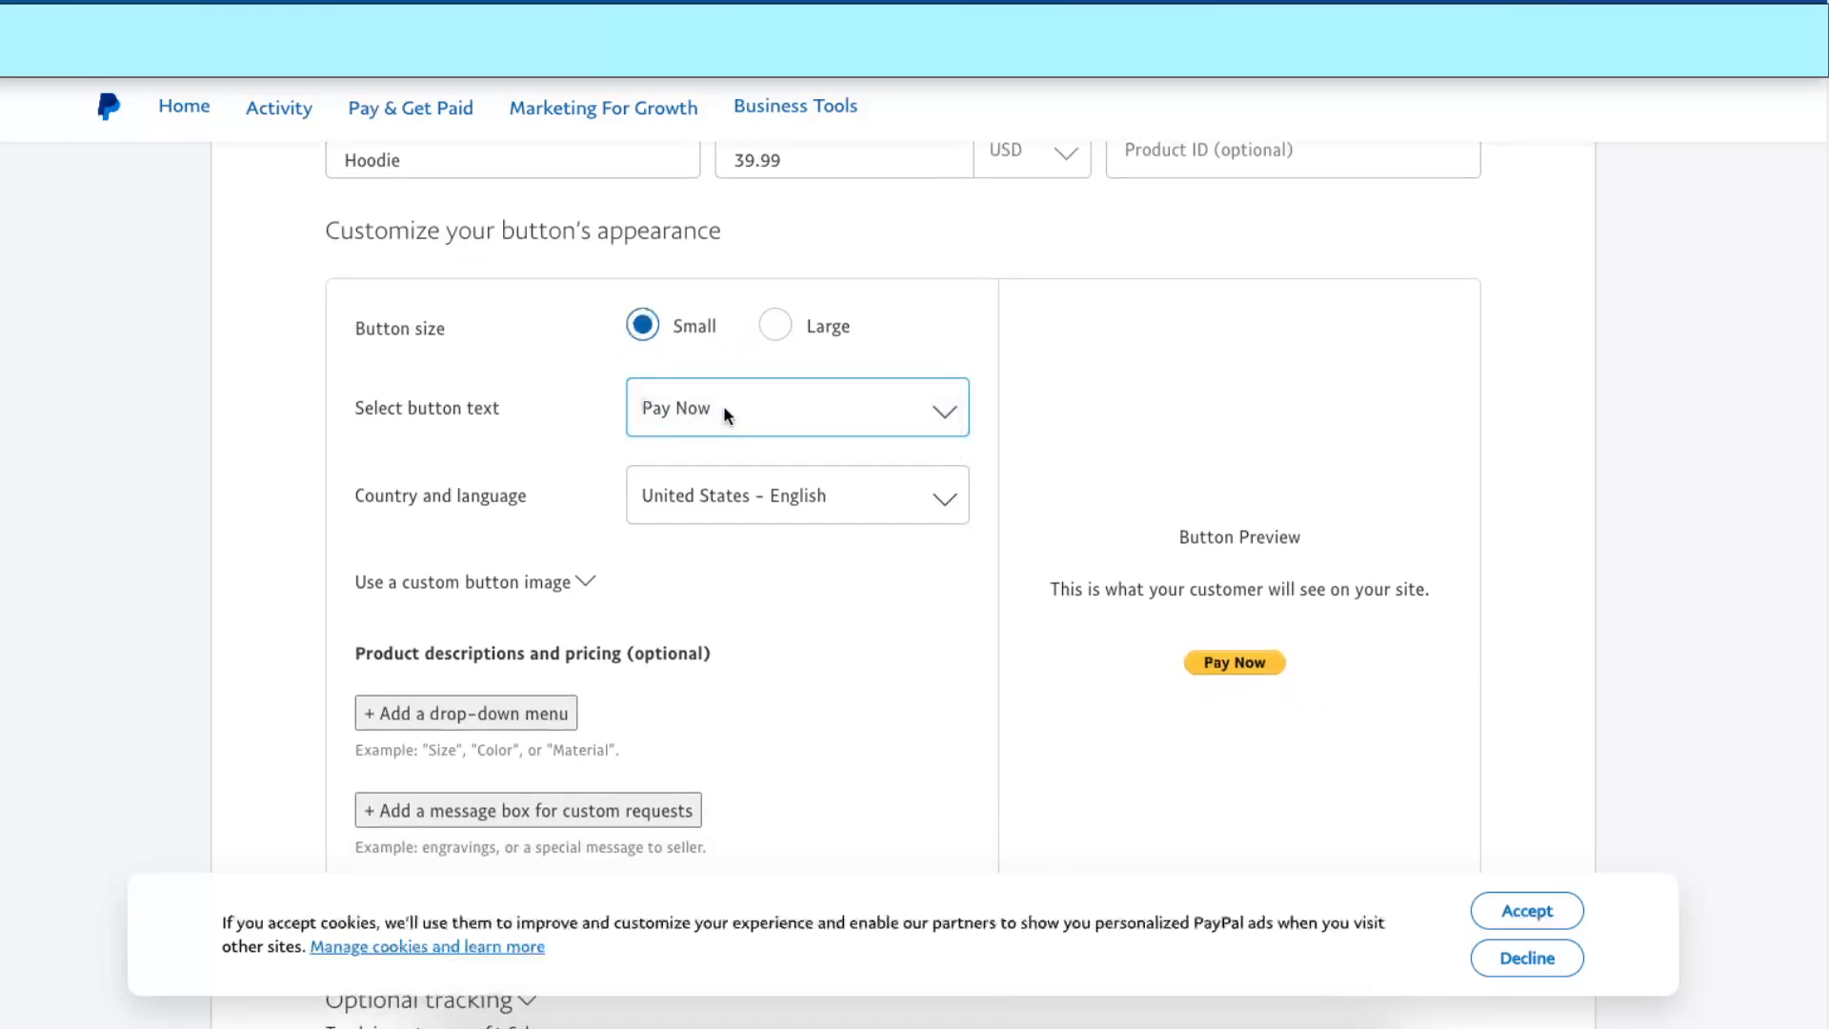
{"action": "left_click", "coordinate": [723, 404]}
{"action": "left_click", "coordinate": [711, 376]}
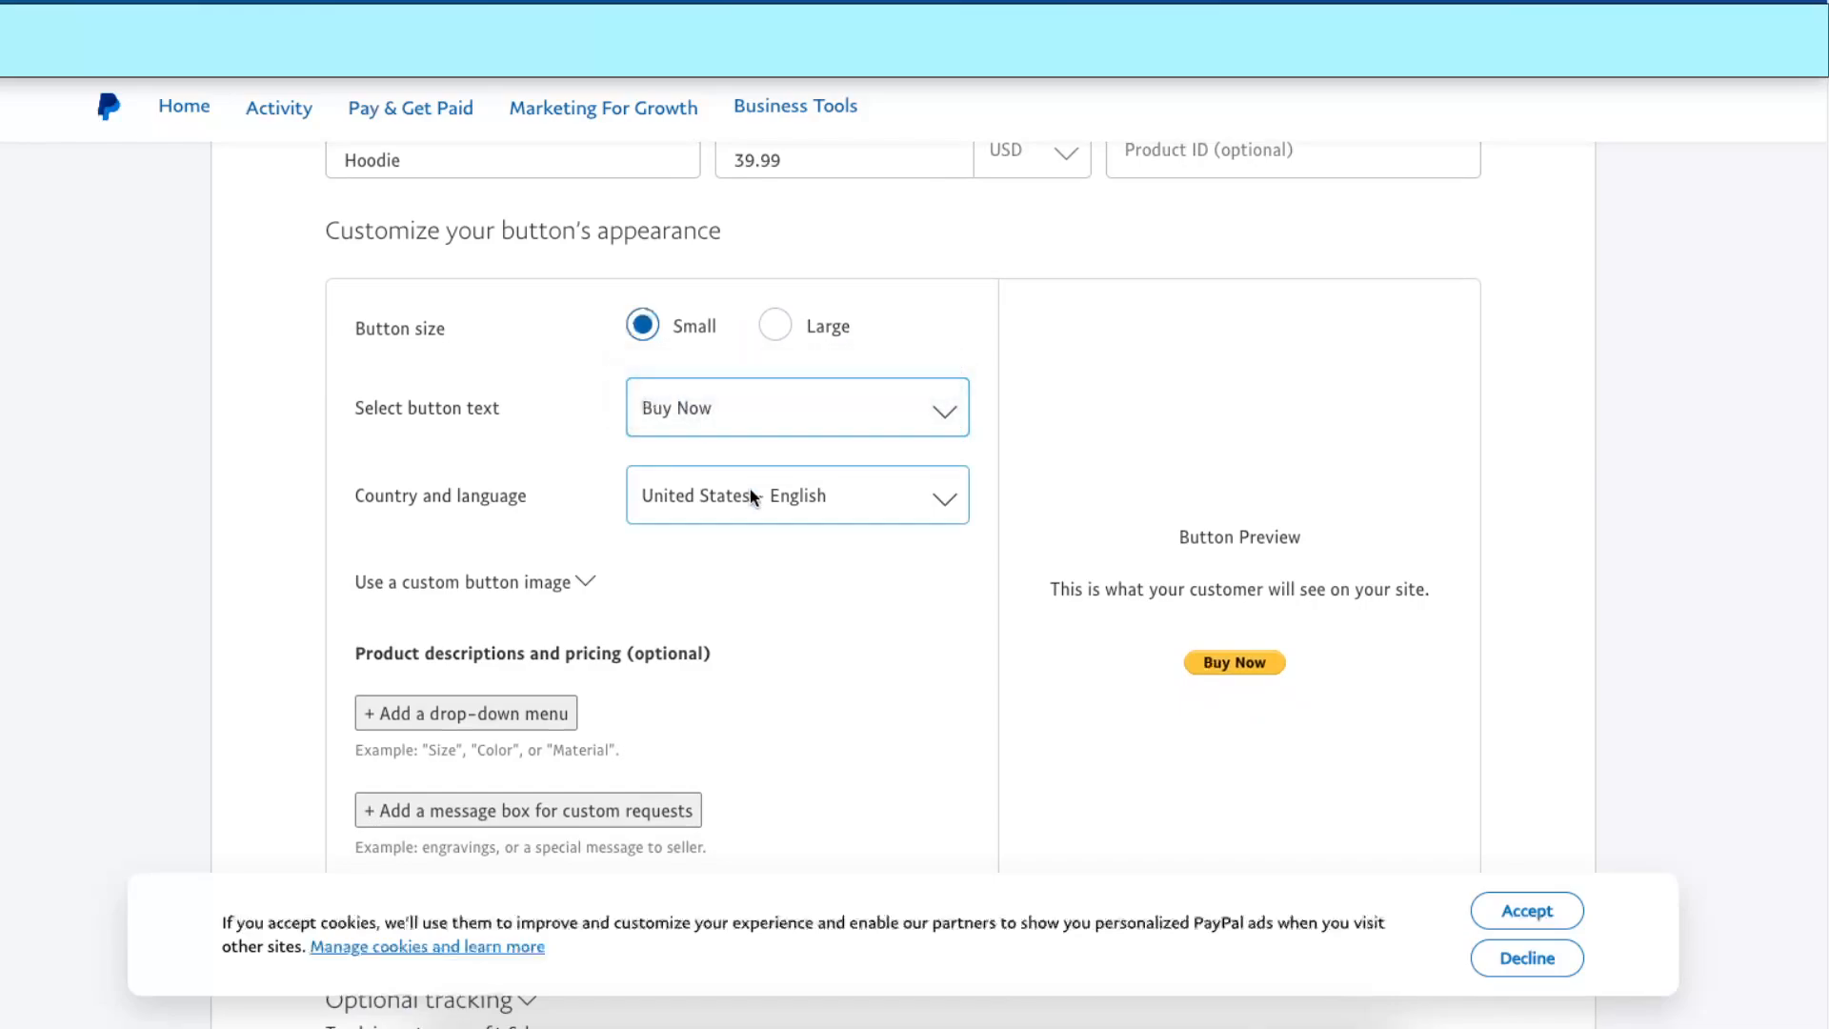
Step: Expand the custom button image option to examine it and collapse it again
{"action": "scroll", "coordinate": [793, 556], "scroll_direction": "down", "scroll_amount": 1}
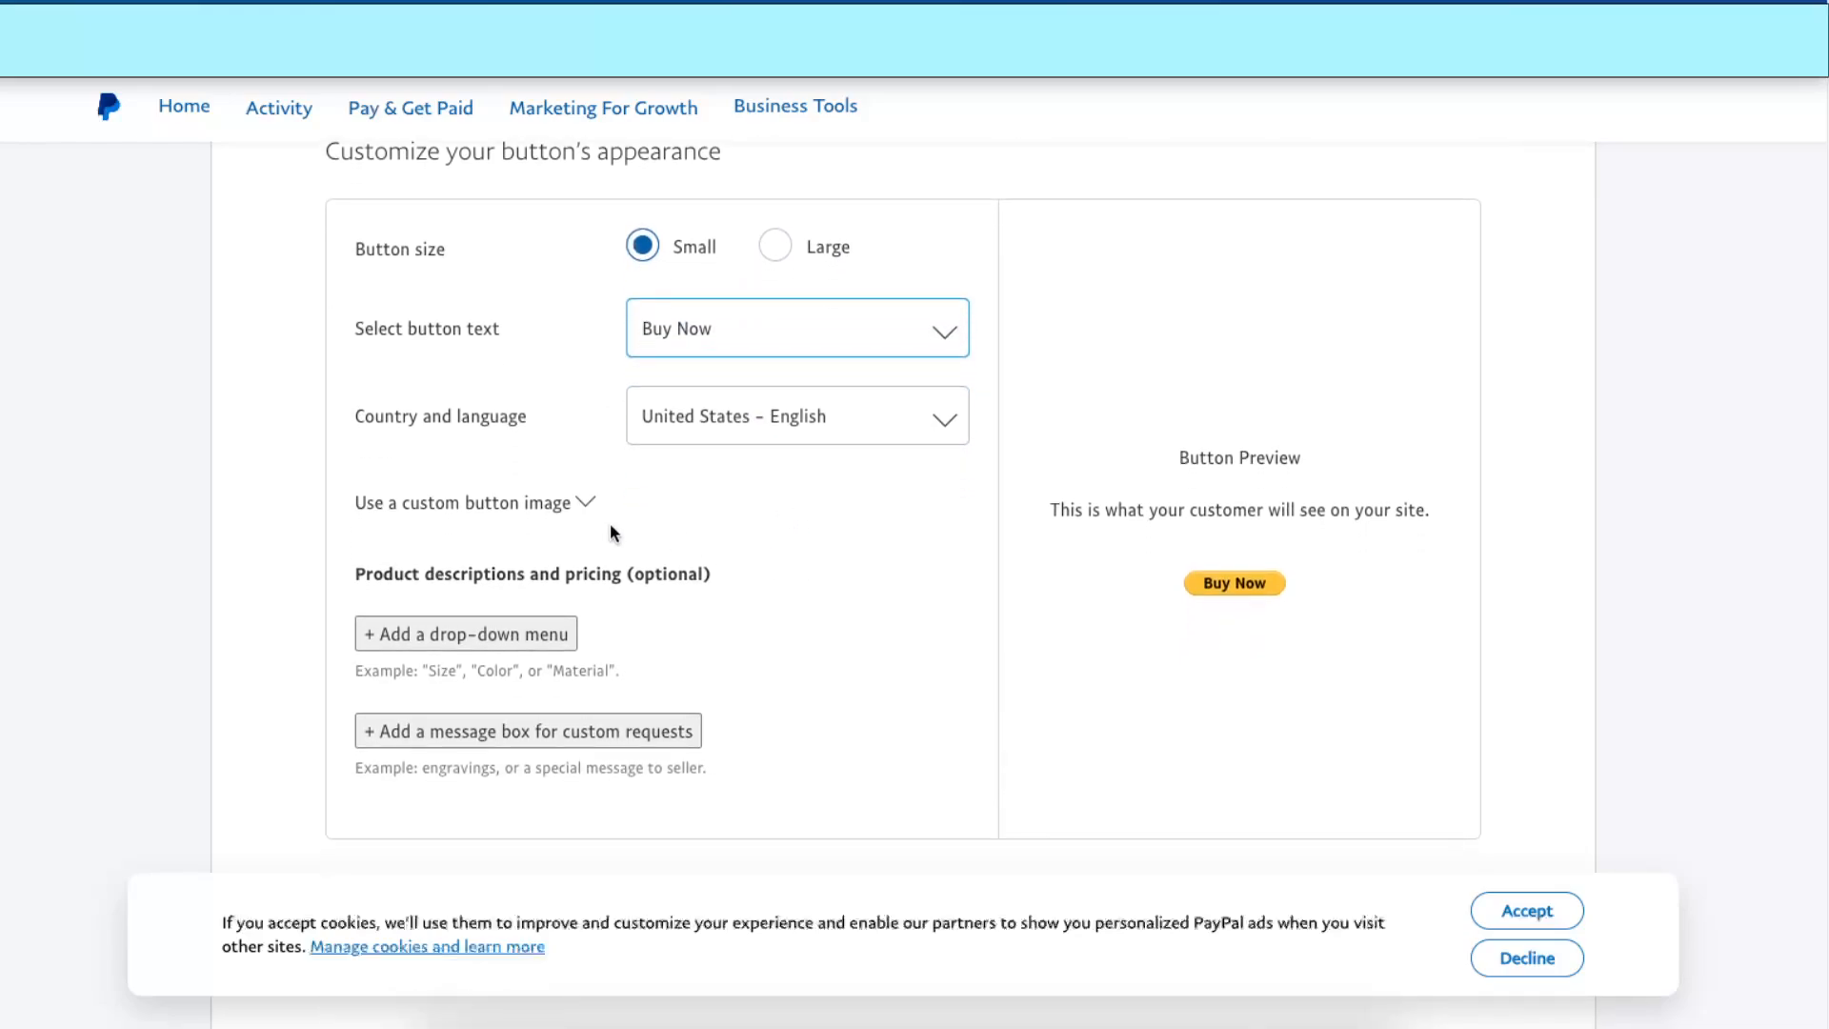
{"action": "left_click", "coordinate": [564, 502]}
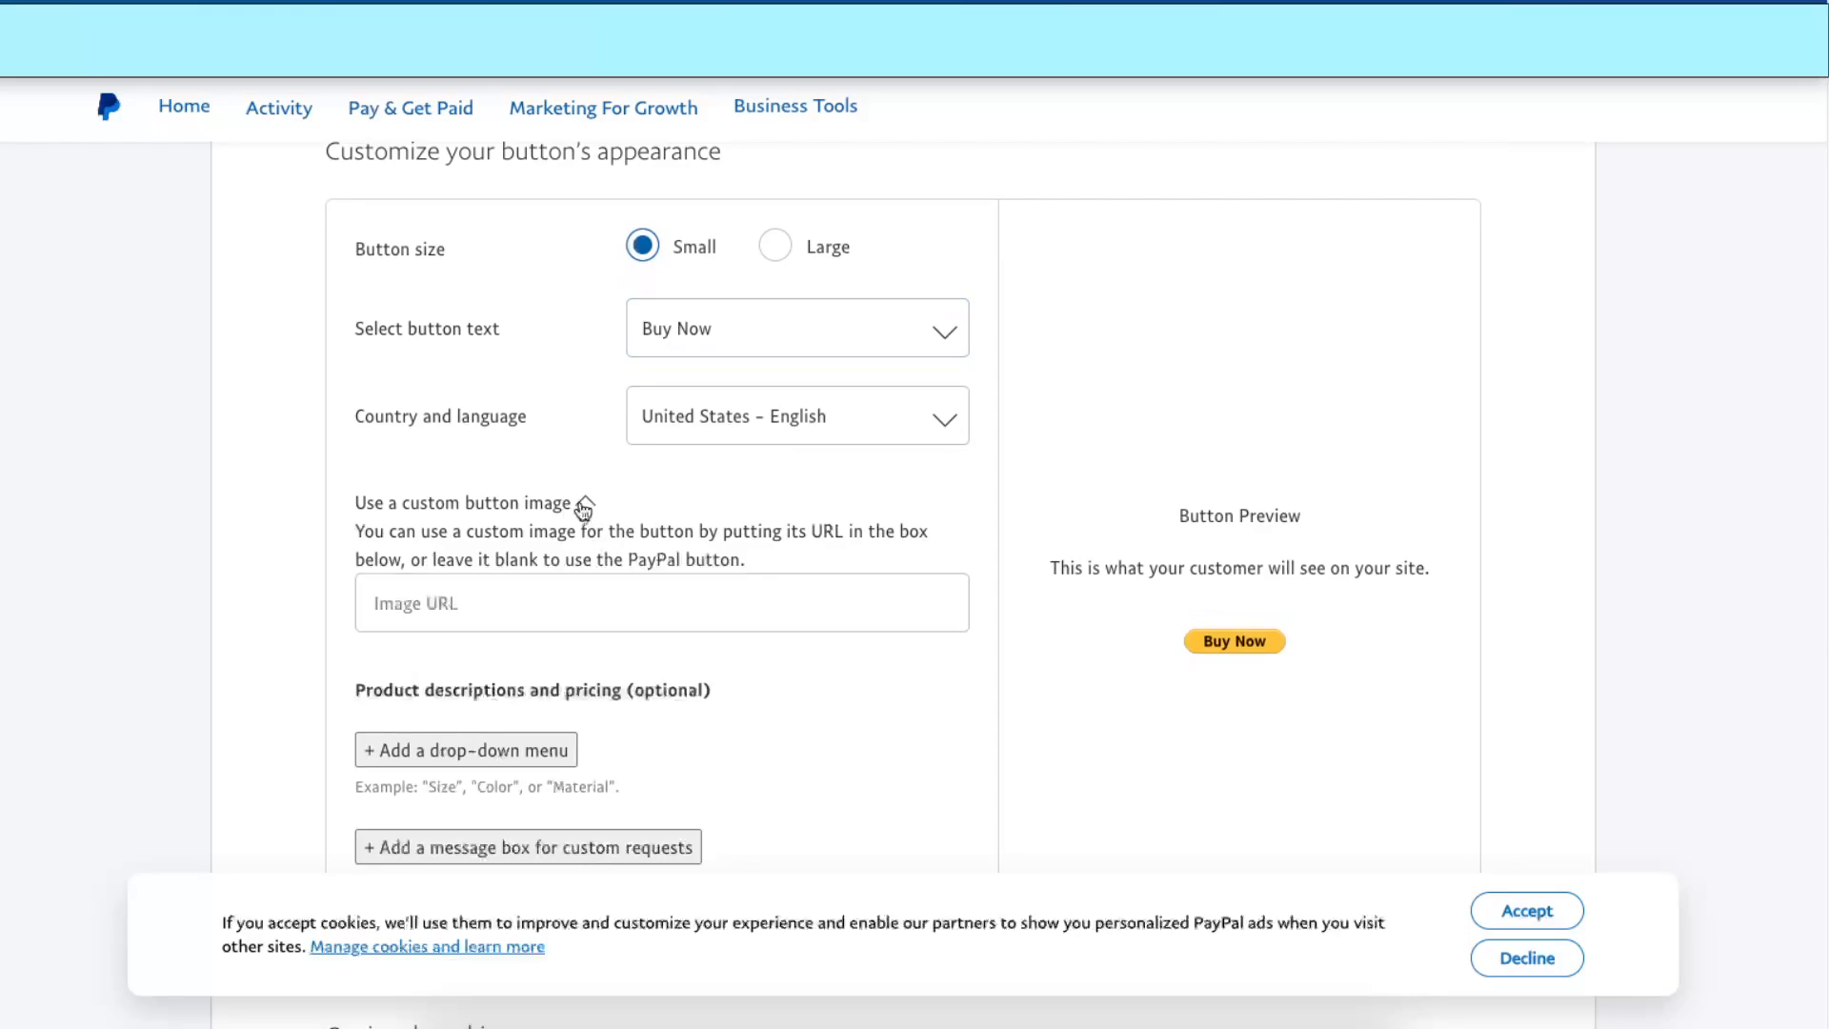
{"action": "left_click", "coordinate": [584, 502]}
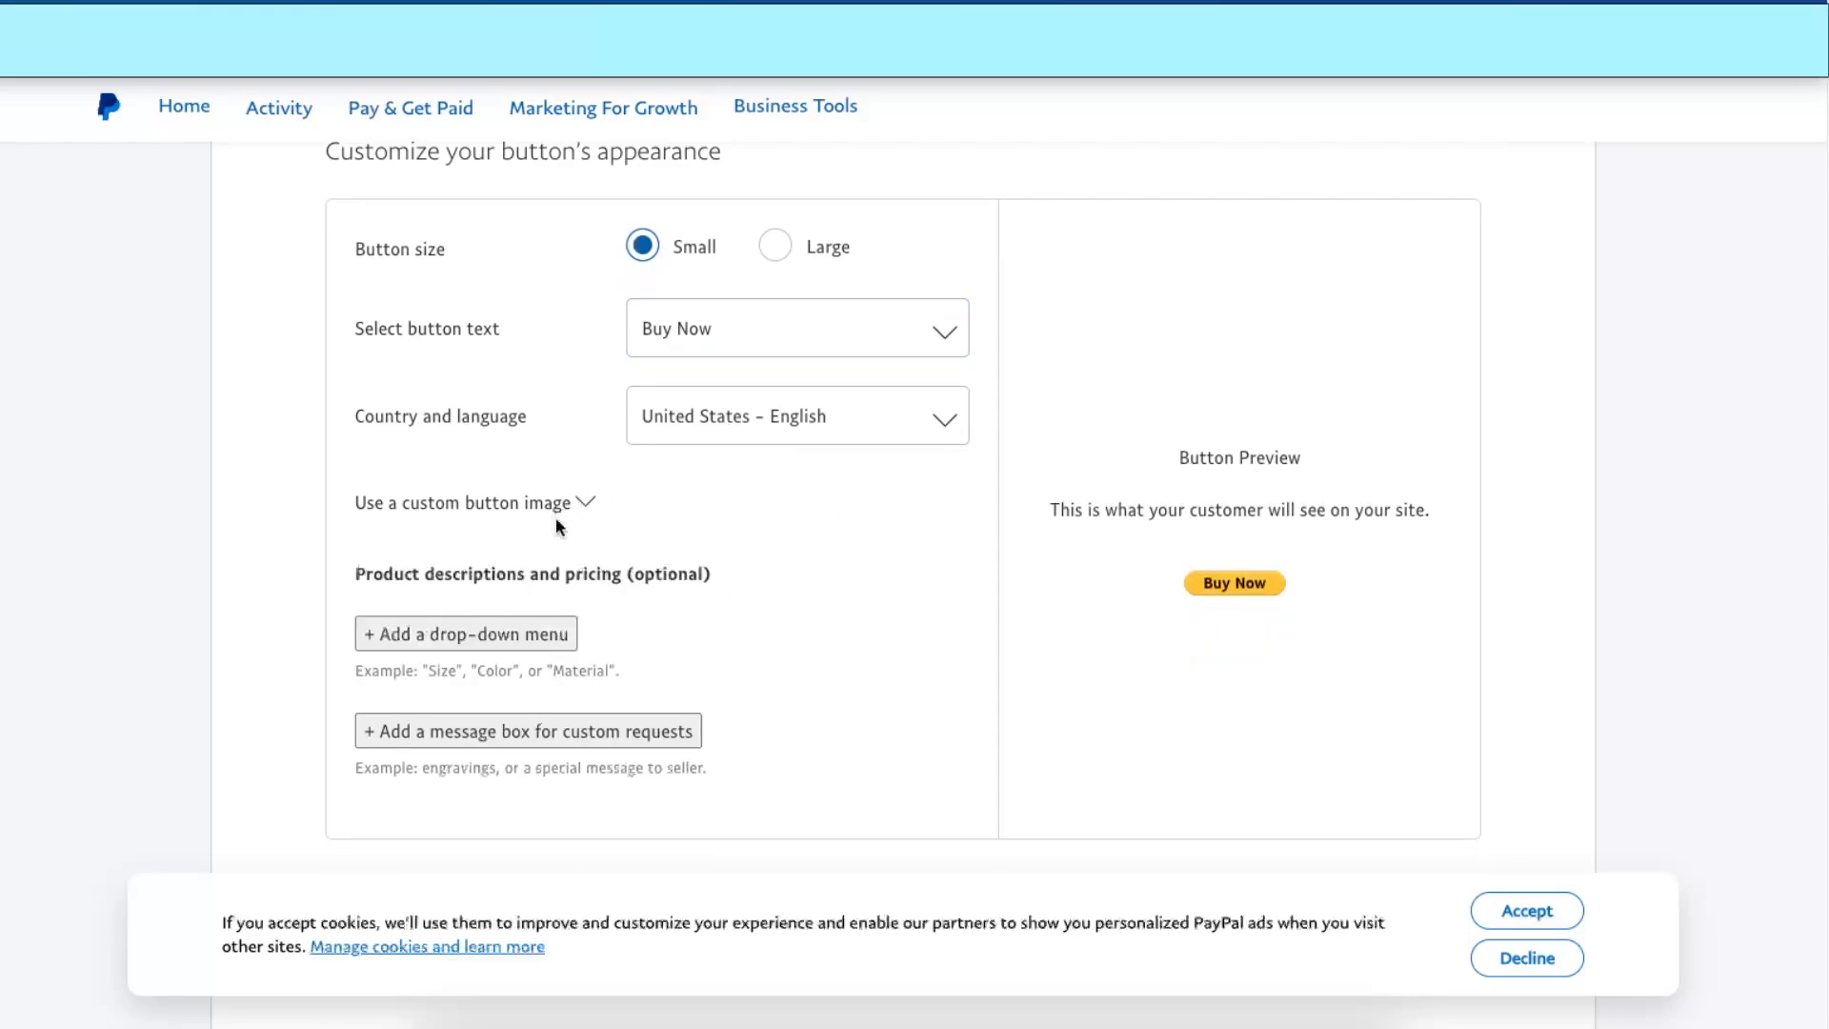
Step: Try adding a drop-down menu and a message box for custom requests to the button, and remove both
{"action": "left_click_drag", "start_coordinate": [420, 573], "coordinate": [637, 574]}
{"action": "left_click", "coordinate": [537, 607]}
{"action": "left_click", "coordinate": [431, 634]}
{"action": "scroll", "coordinate": [507, 620], "scroll_direction": "down", "scroll_amount": 2}
{"action": "left_click", "coordinate": [930, 440]}
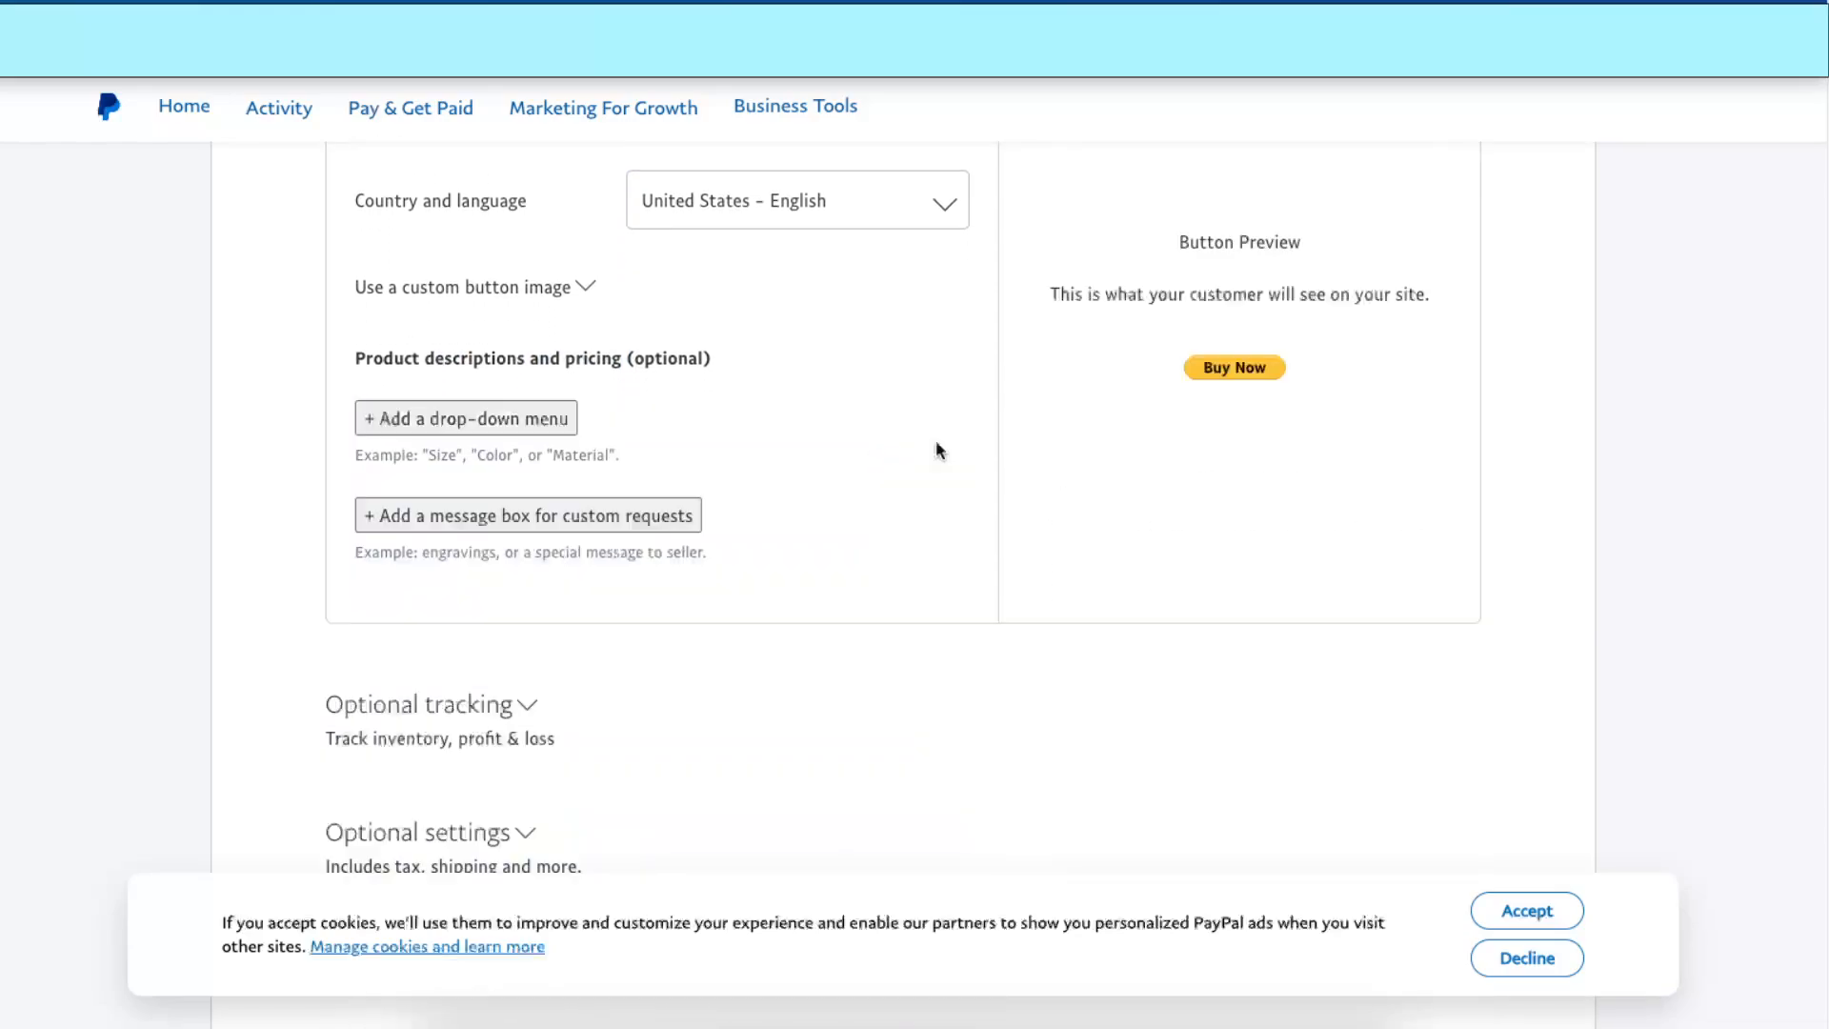
{"action": "left_click", "coordinate": [563, 527]}
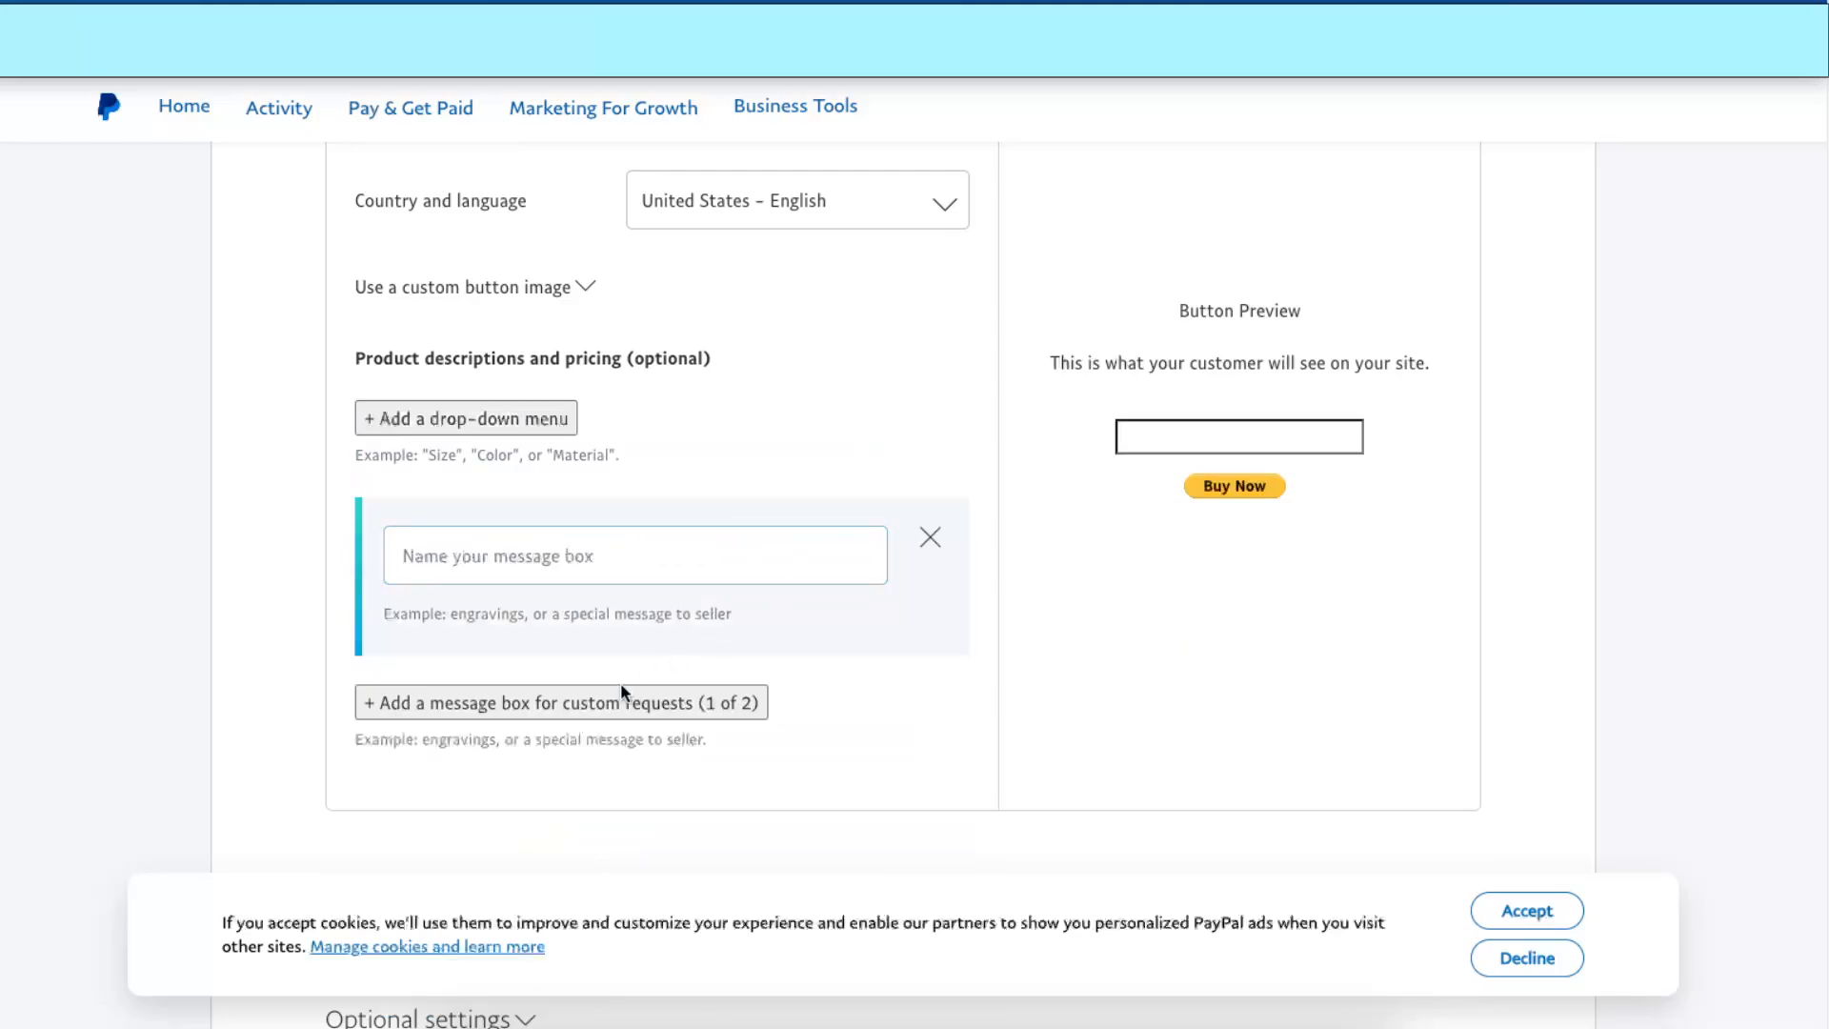
{"action": "left_click", "coordinate": [930, 537]}
Step: Examine the optional settings for tax, shipping, checkout pages and advanced variables, and collapse the section
{"action": "scroll", "coordinate": [767, 496], "scroll_direction": "down", "scroll_amount": 5}
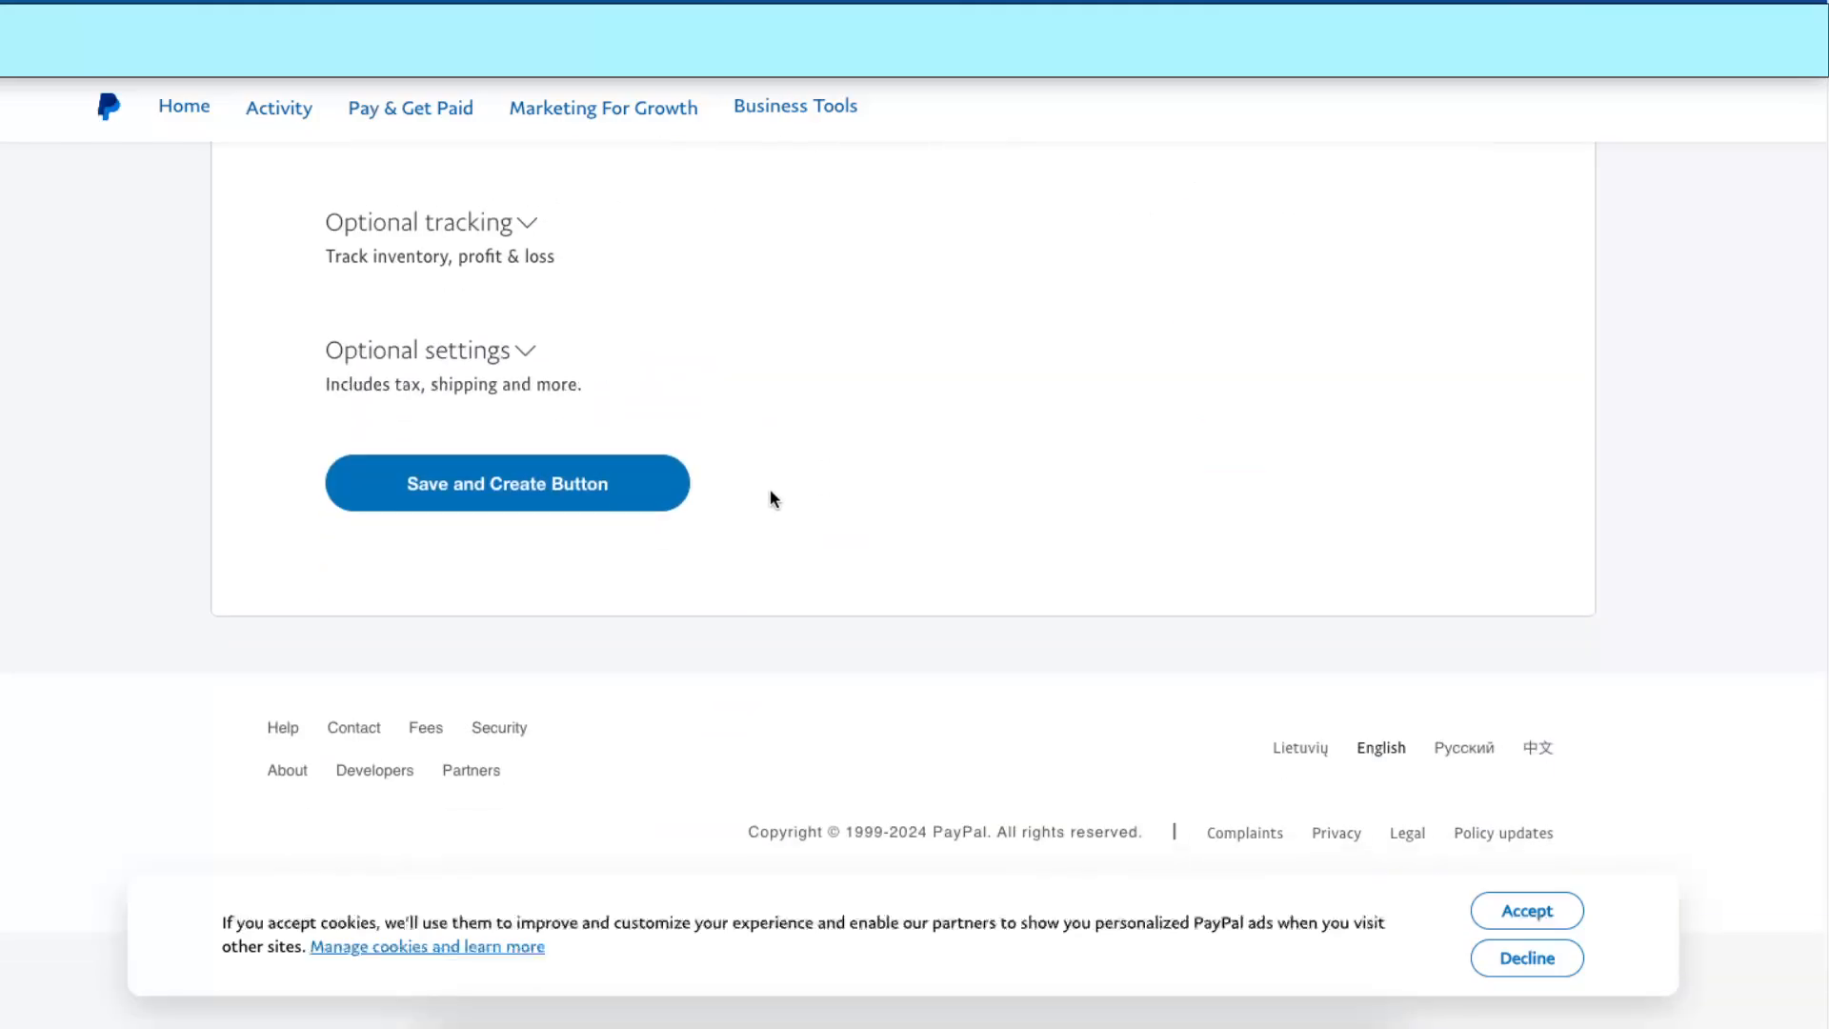
{"action": "scroll", "coordinate": [770, 499], "scroll_direction": "up", "scroll_amount": 2}
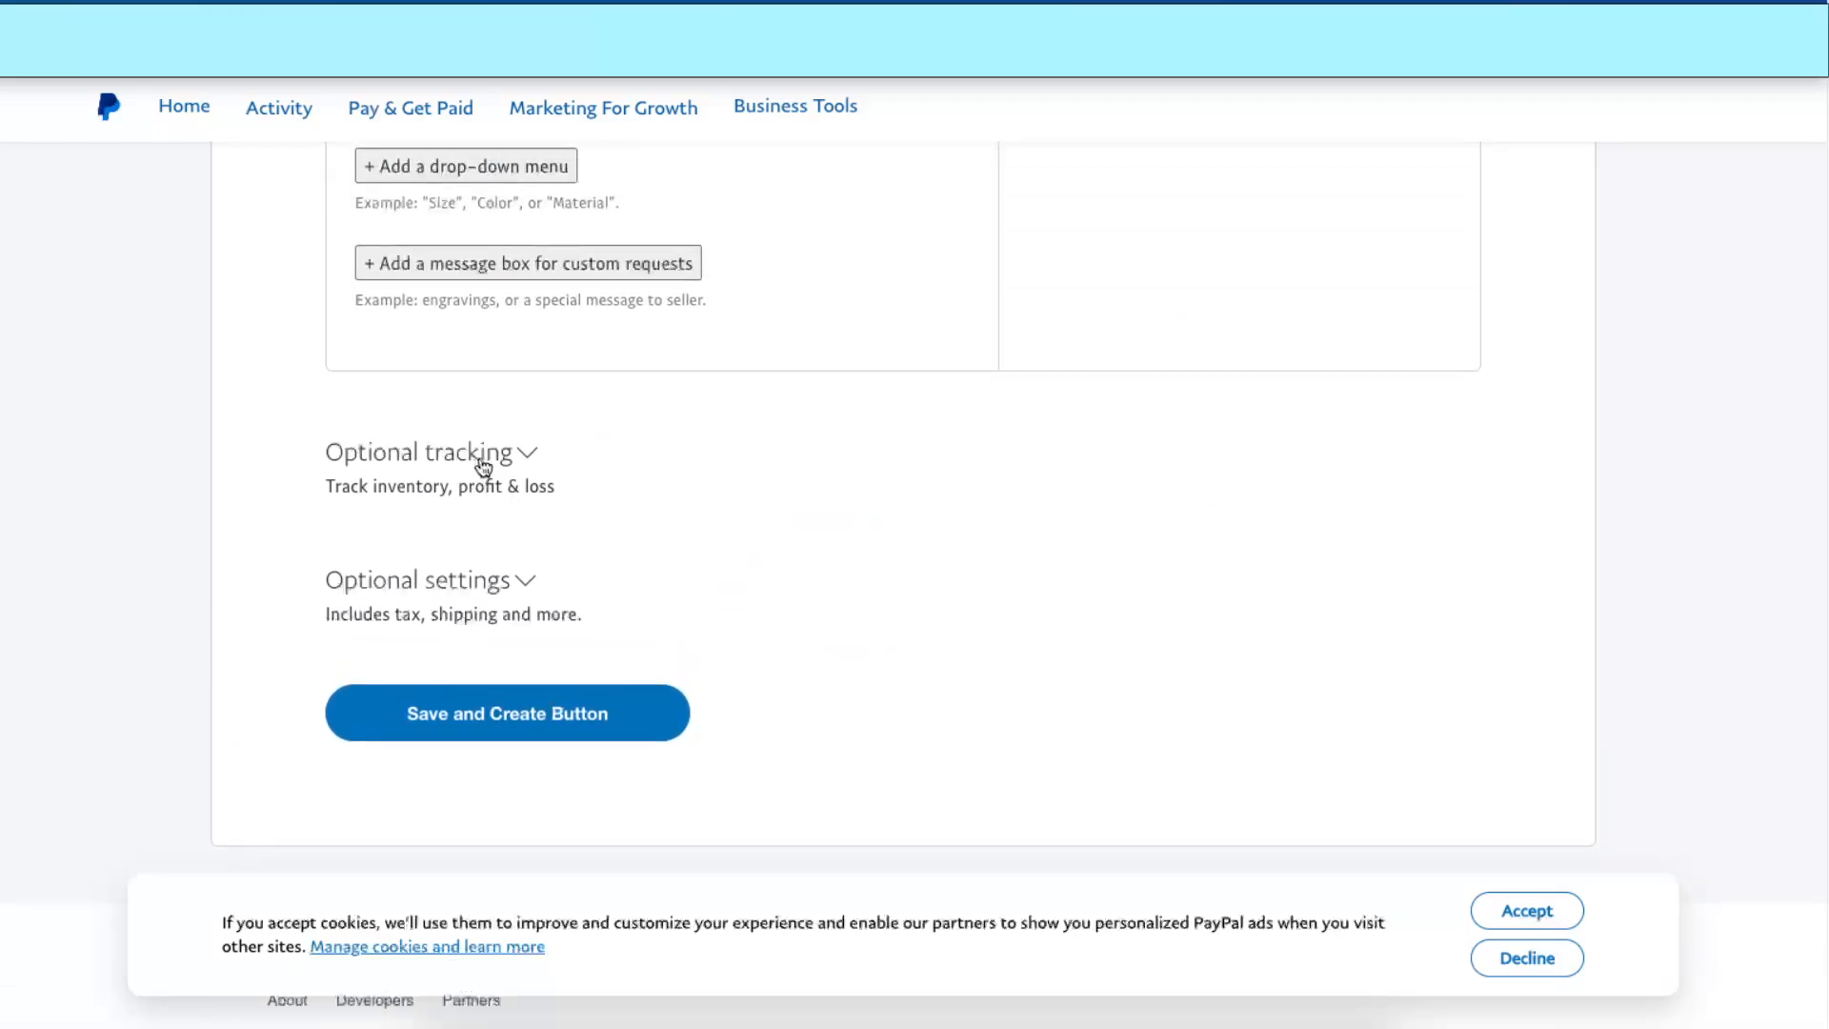
{"action": "left_click", "coordinate": [488, 579]}
{"action": "scroll", "coordinate": [488, 578], "scroll_direction": "down", "scroll_amount": 4}
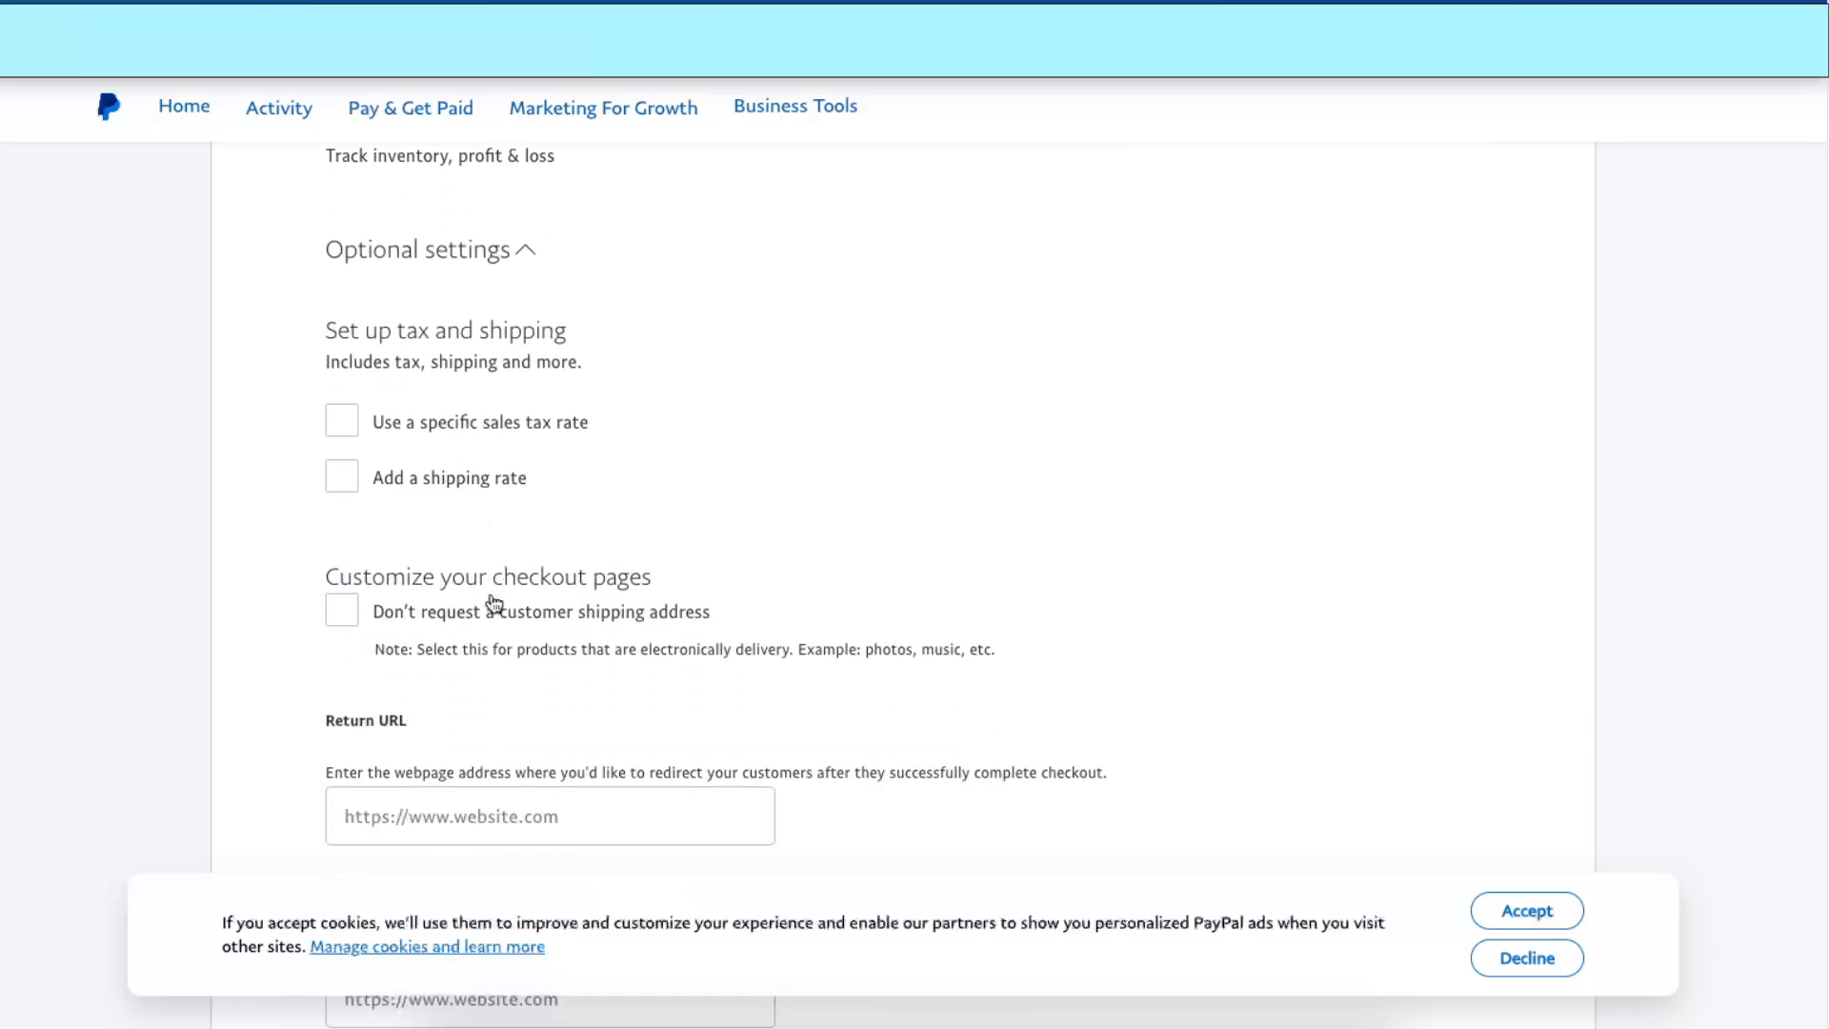
{"action": "scroll", "coordinate": [490, 604], "scroll_direction": "down", "scroll_amount": 1}
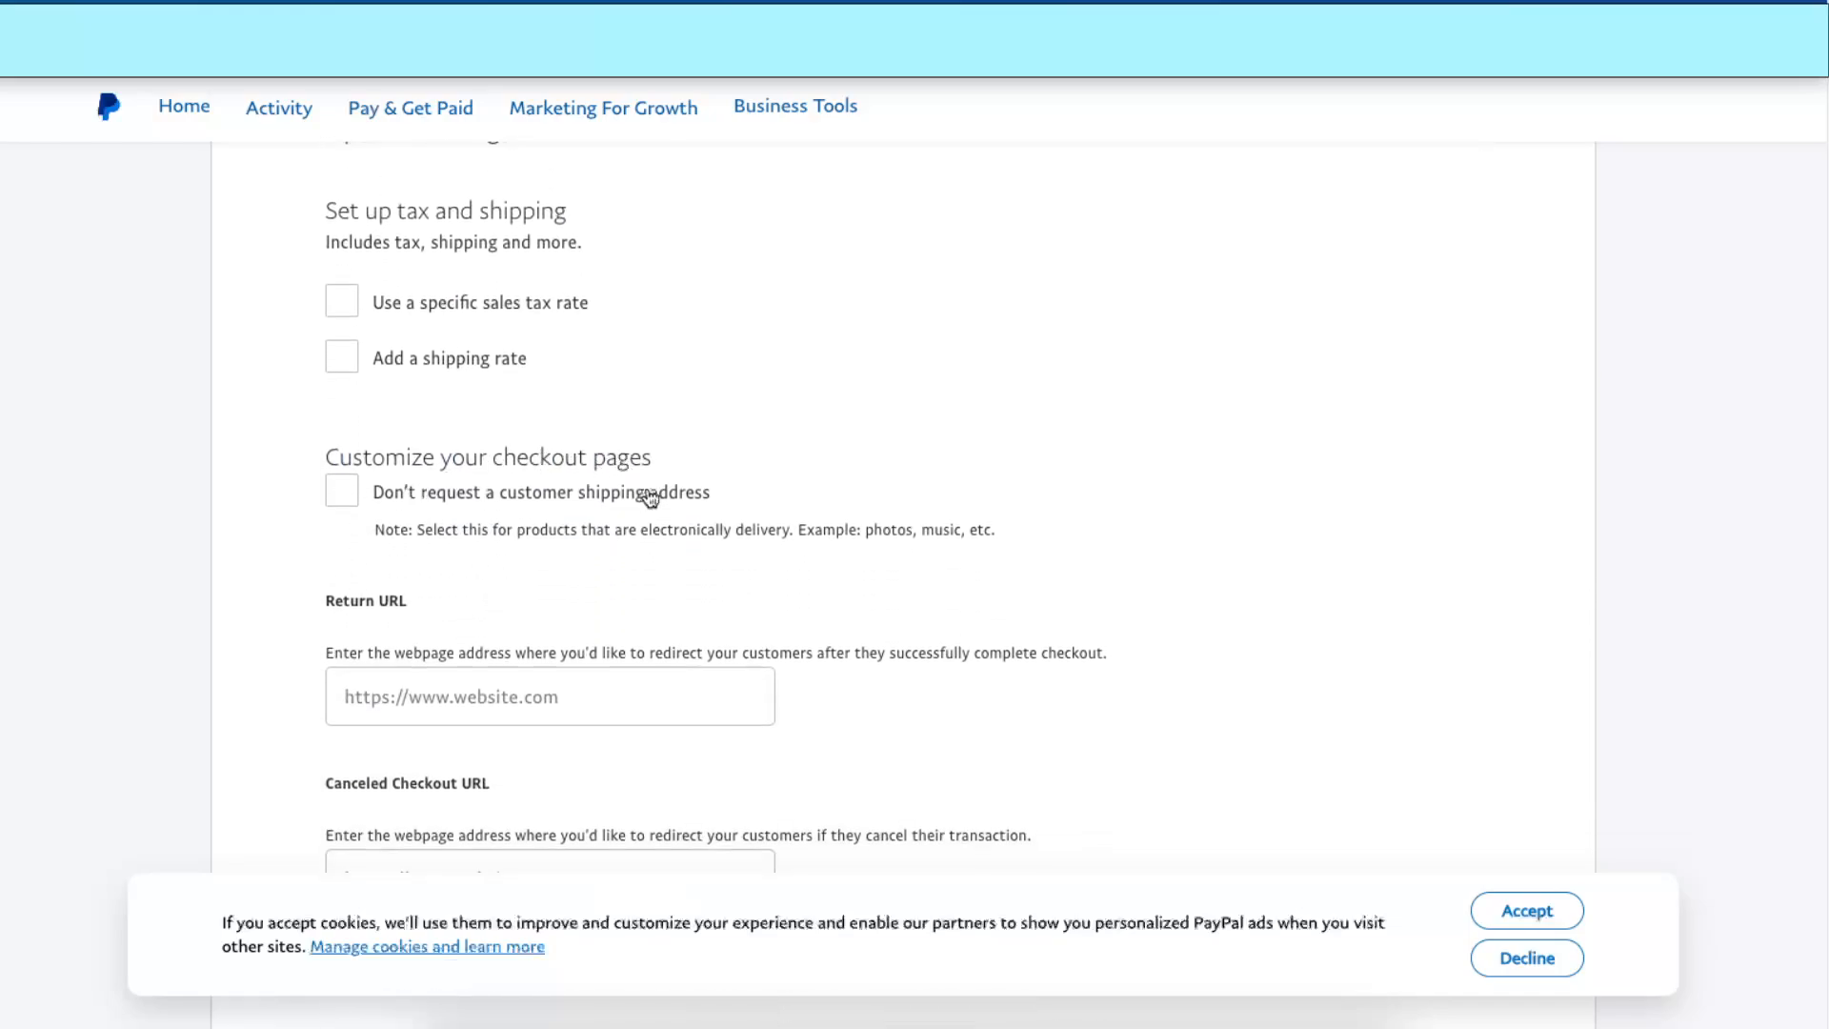
{"action": "scroll", "coordinate": [619, 615], "scroll_direction": "down", "scroll_amount": 3}
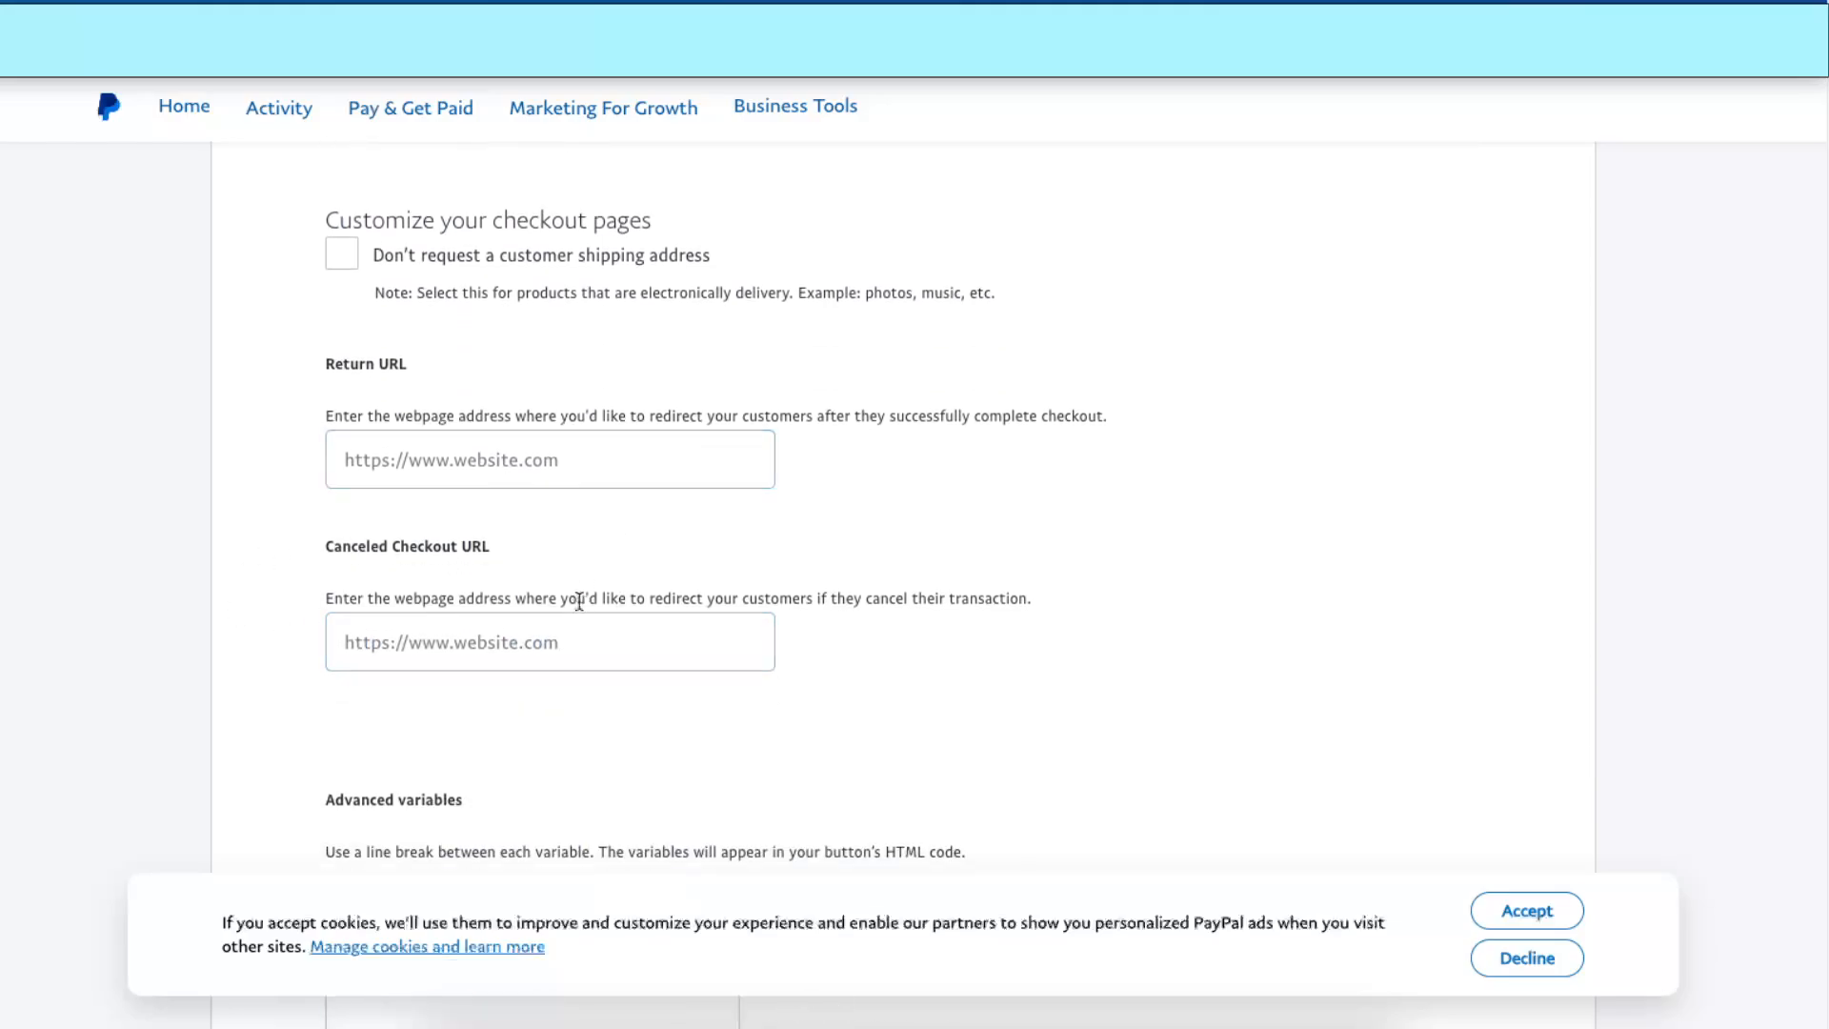
{"action": "scroll", "coordinate": [597, 612], "scroll_direction": "down", "scroll_amount": 4}
{"action": "scroll", "coordinate": [560, 538], "scroll_direction": "up", "scroll_amount": 5}
{"action": "scroll", "coordinate": [558, 545], "scroll_direction": "up", "scroll_amount": 5}
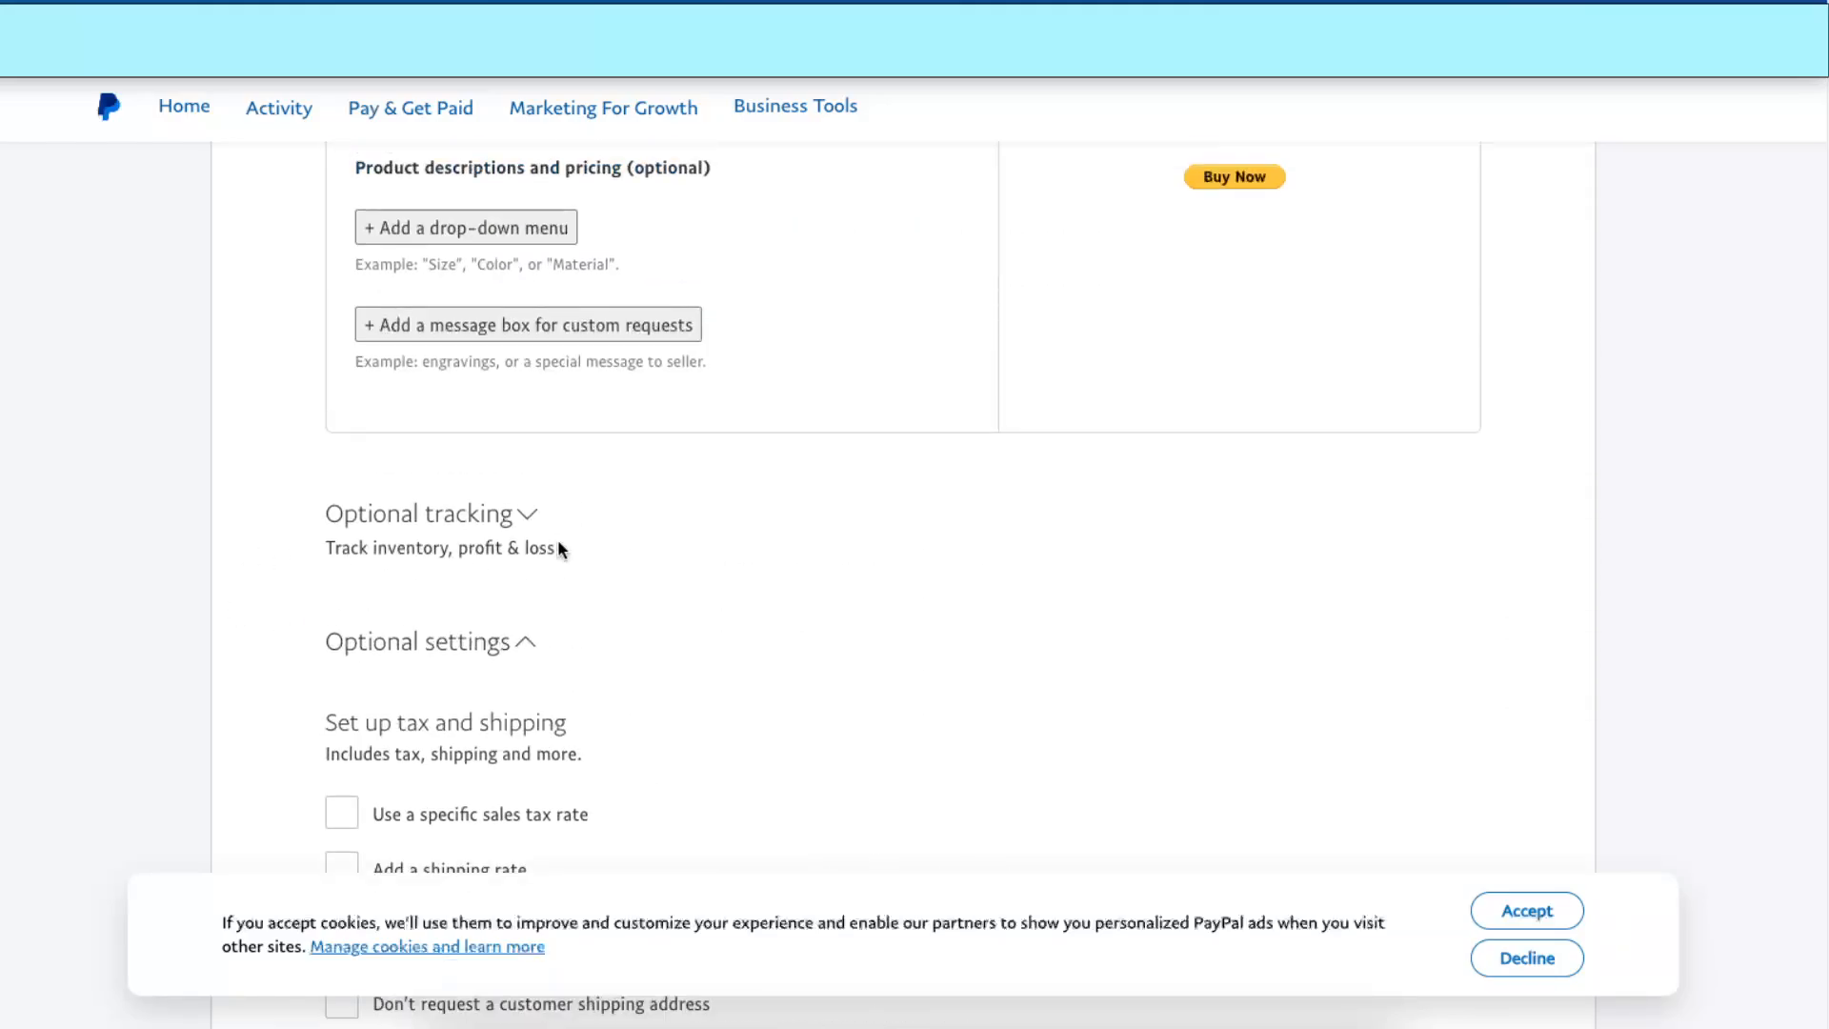
{"action": "left_click", "coordinate": [494, 636]}
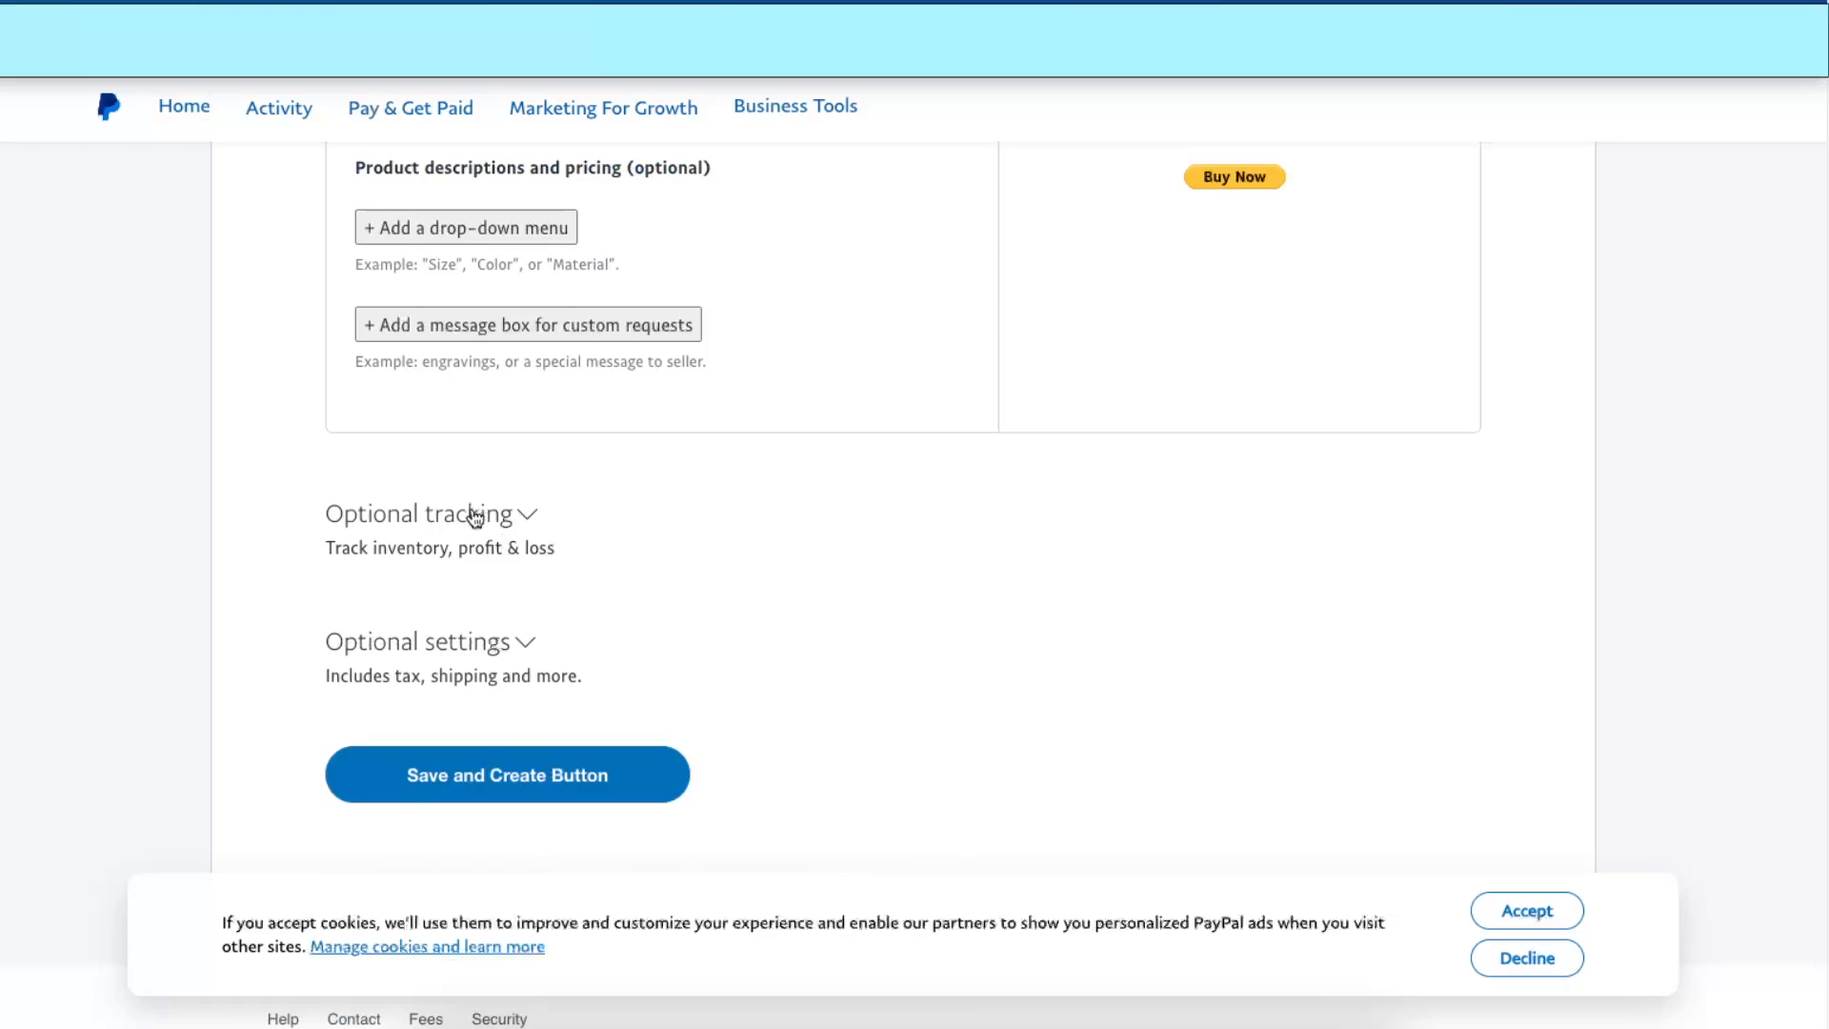
Step: Save and create the Buy Now button, and copy its generated code
{"action": "scroll", "coordinate": [570, 609], "scroll_direction": "down", "scroll_amount": 1}
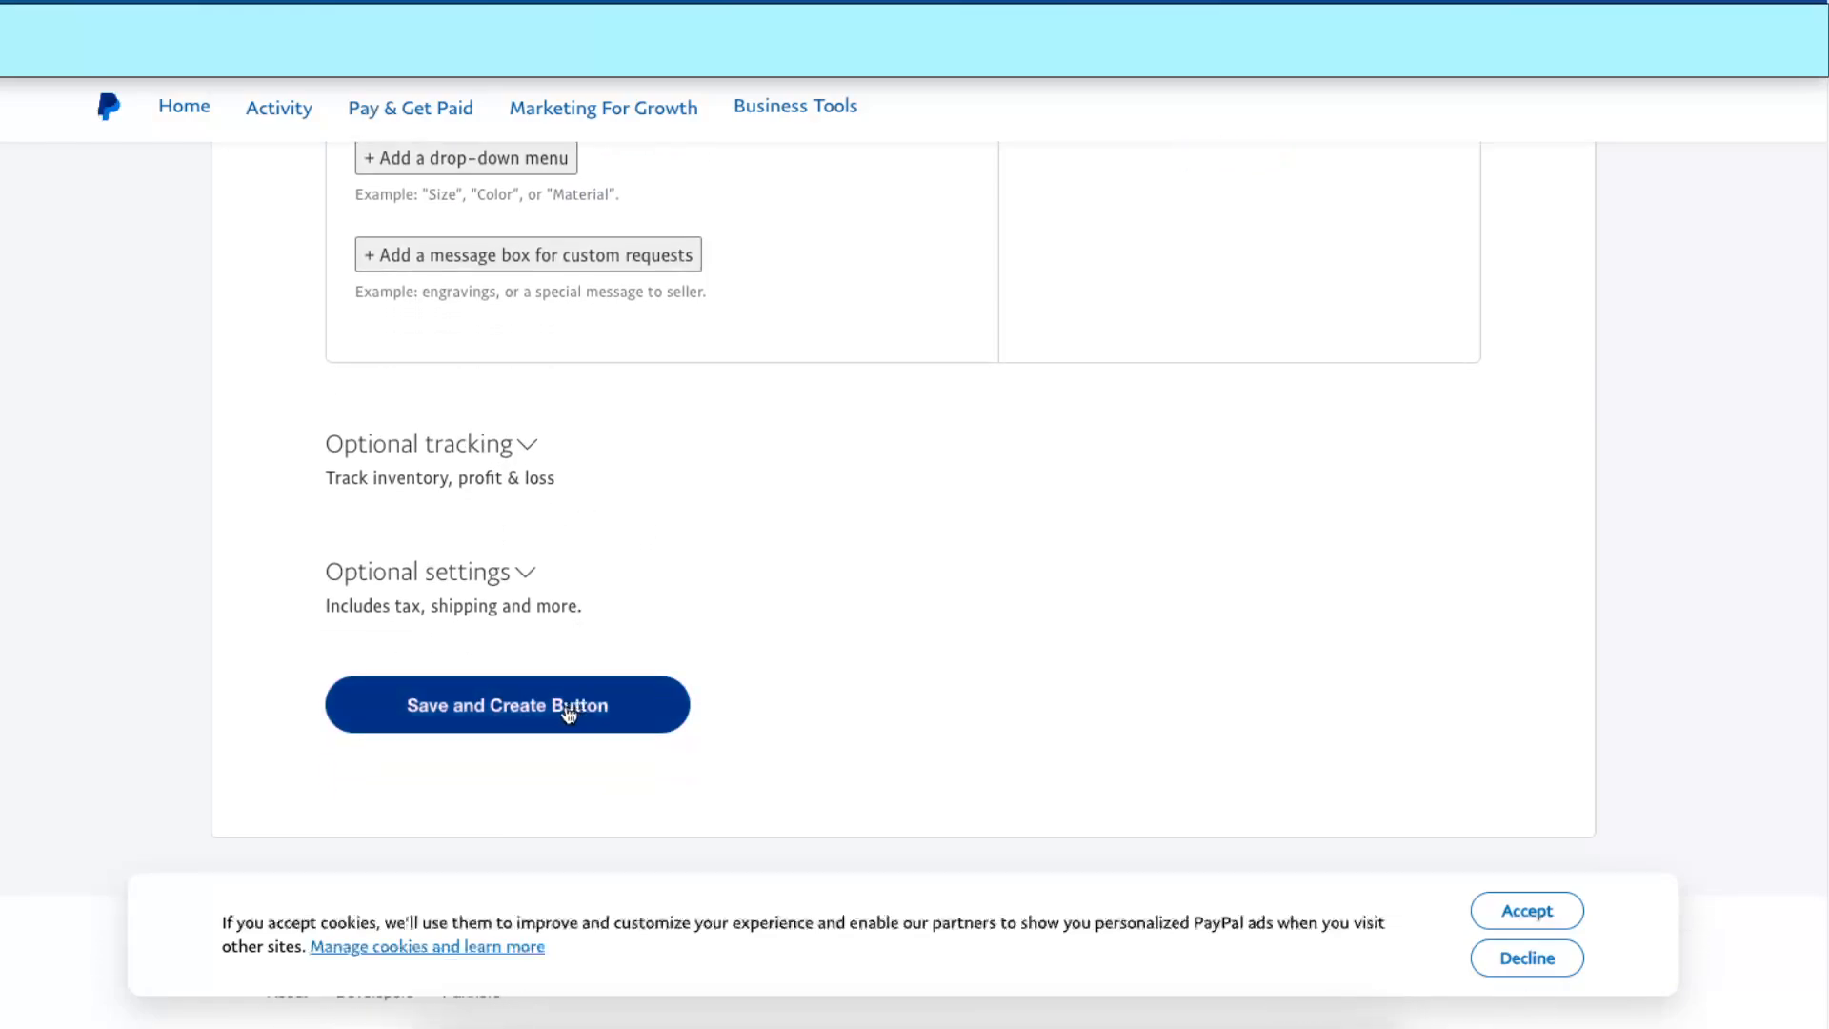
{"action": "left_click", "coordinate": [557, 703]}
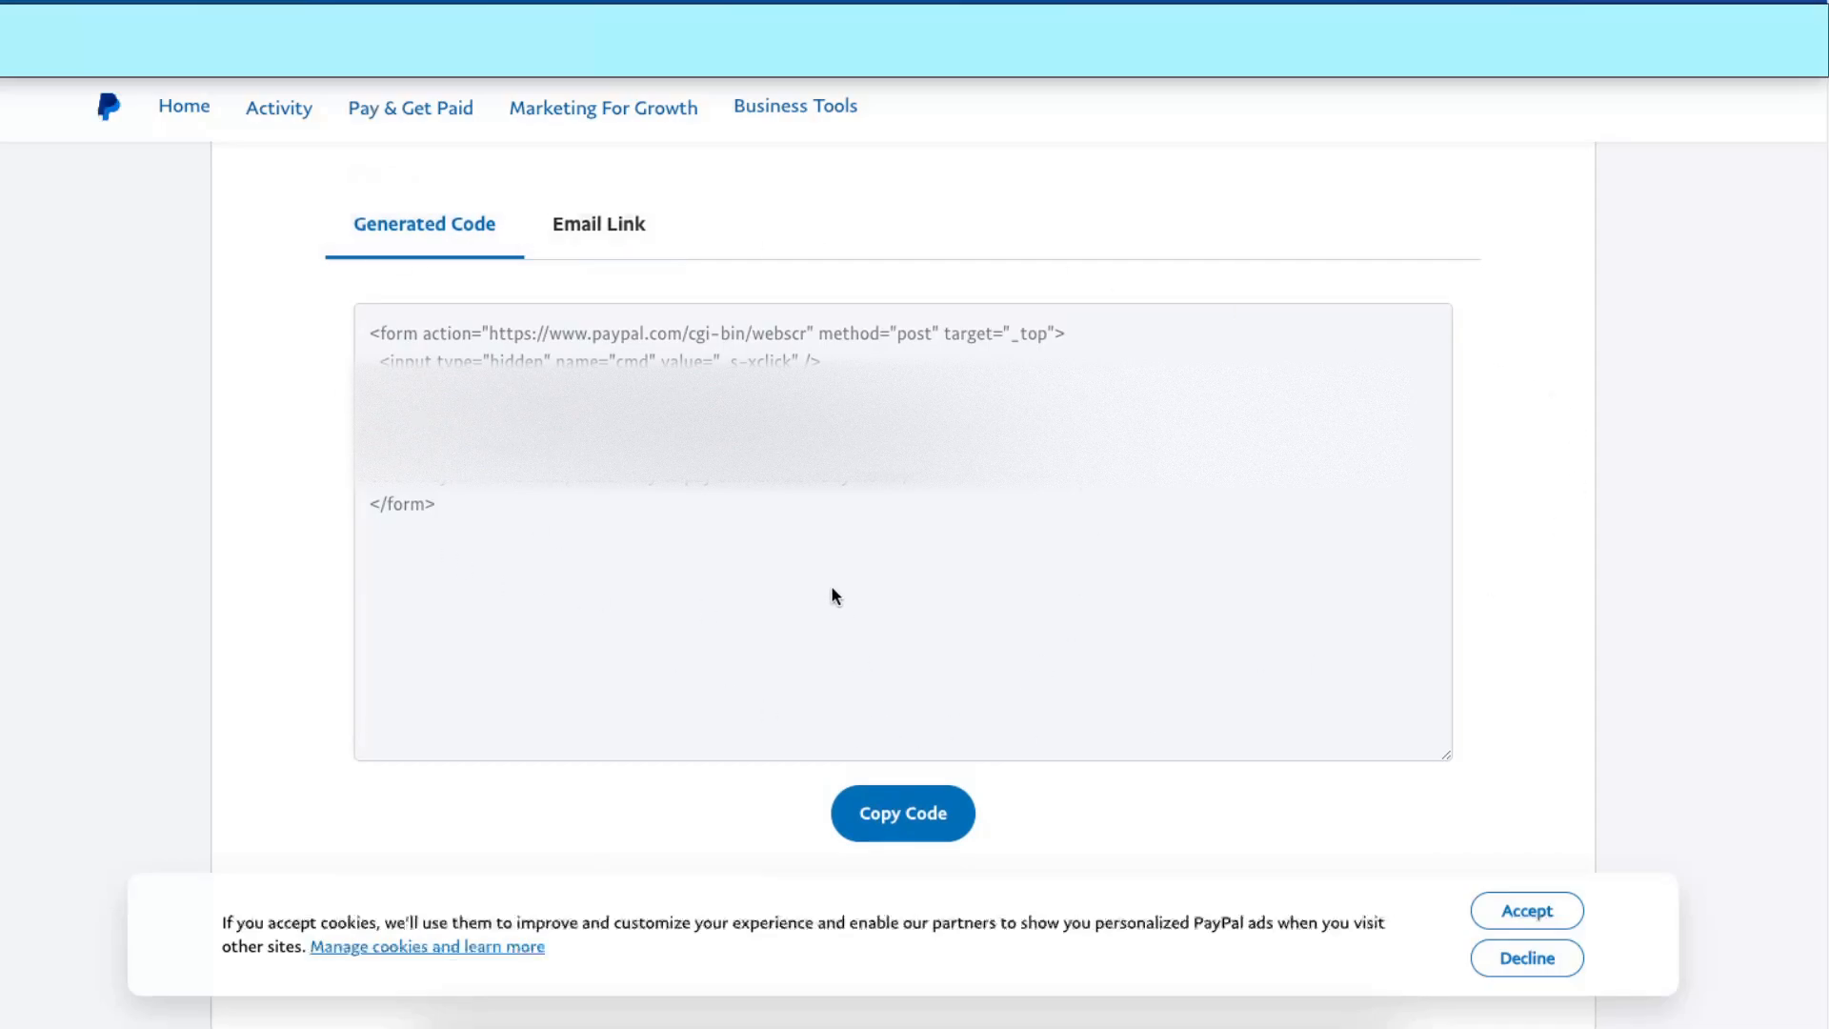
{"action": "left_click", "coordinate": [938, 815]}
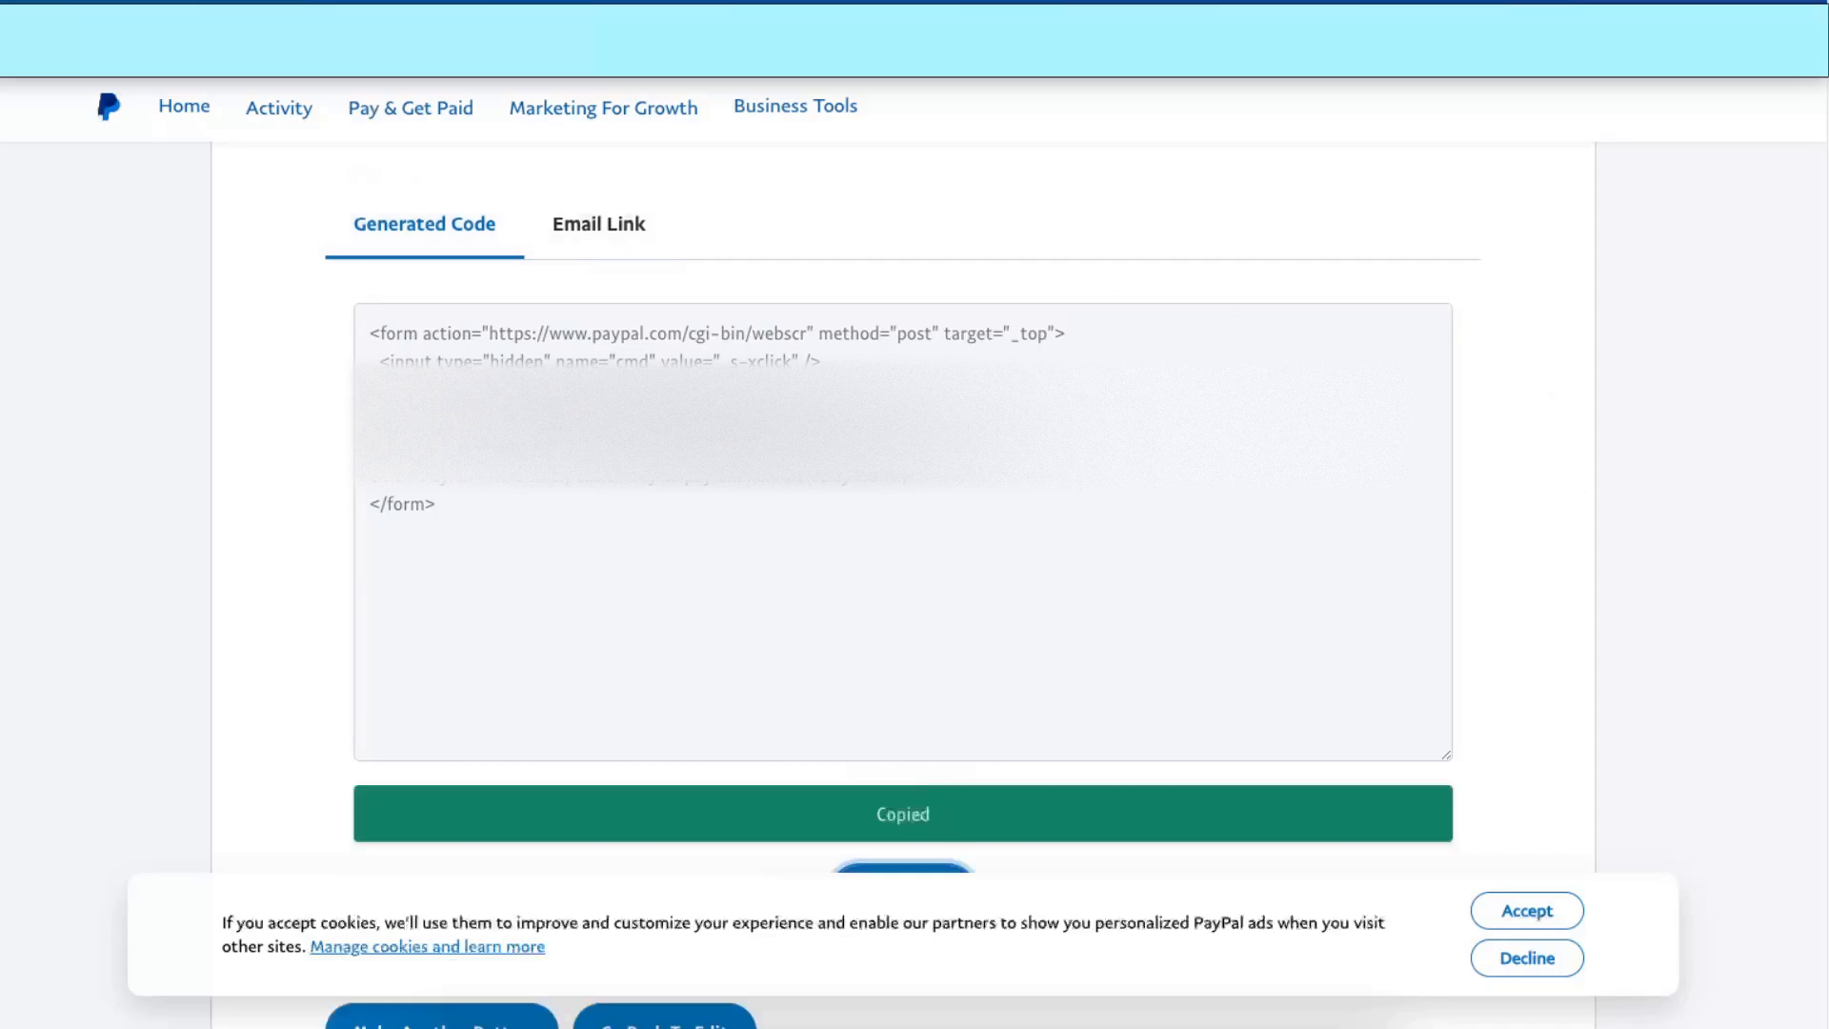
{"action": "scroll", "coordinate": [903, 534], "scroll_direction": "up", "scroll_amount": 1}
{"action": "scroll", "coordinate": [904, 534], "scroll_direction": "down", "scroll_amount": 4}
{"action": "scroll", "coordinate": [903, 534], "scroll_direction": "up", "scroll_amount": 1}
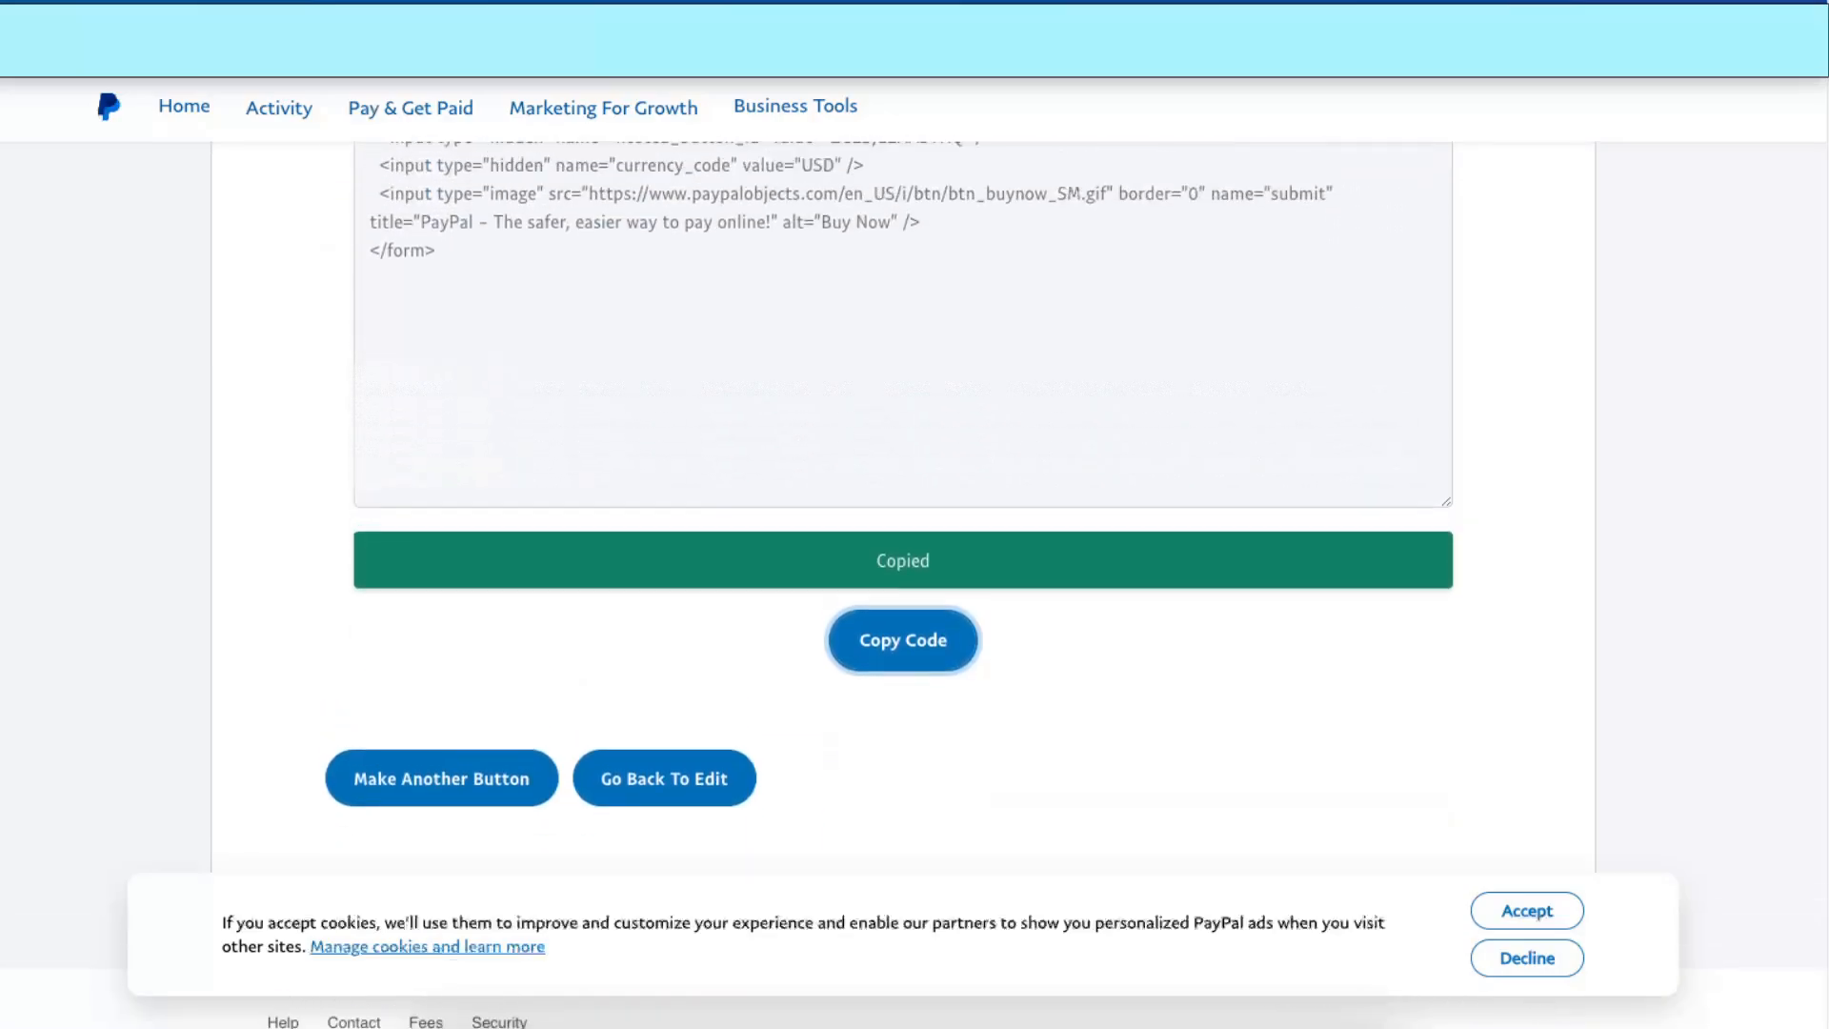
{"action": "scroll", "coordinate": [903, 534], "scroll_direction": "up", "scroll_amount": 3}
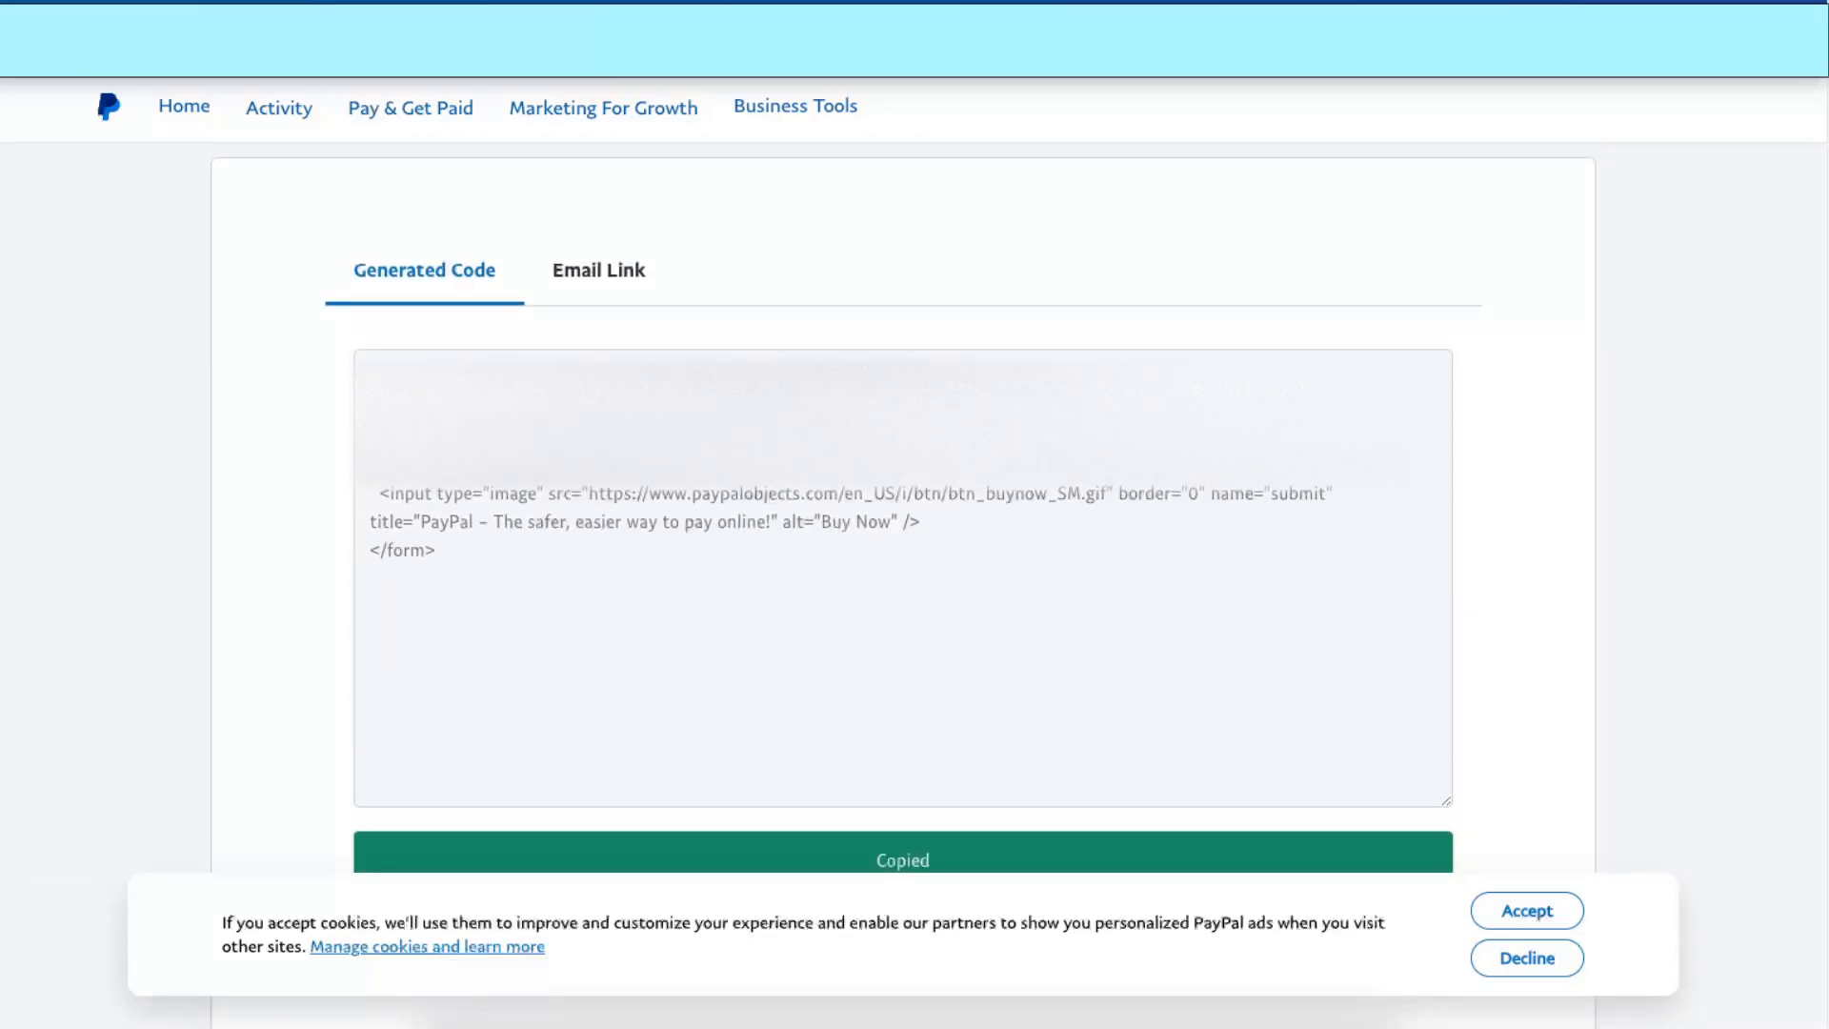
{"action": "scroll", "coordinate": [903, 533], "scroll_direction": "down", "scroll_amount": 1}
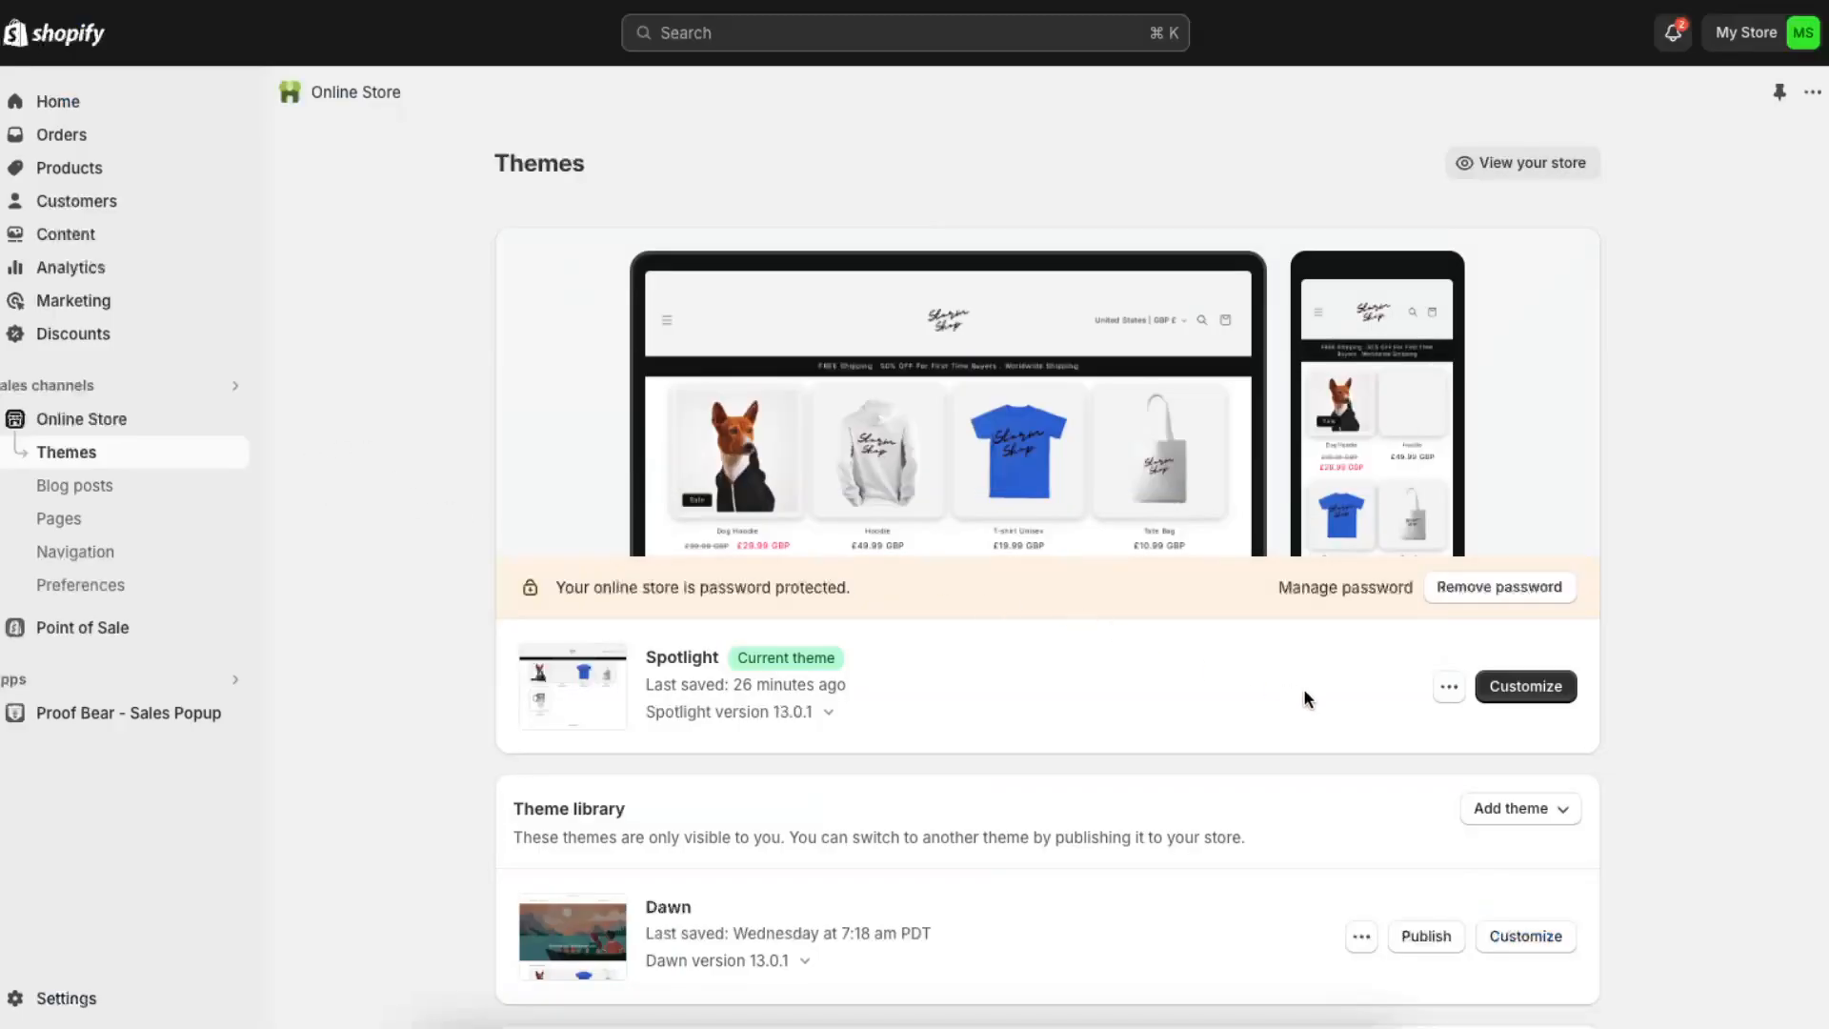
Step: Open the Spotlight theme's code for editing, filter its files by "buttons", and open the buy-buttons.liquid snippet
{"action": "left_click", "coordinate": [1442, 698]}
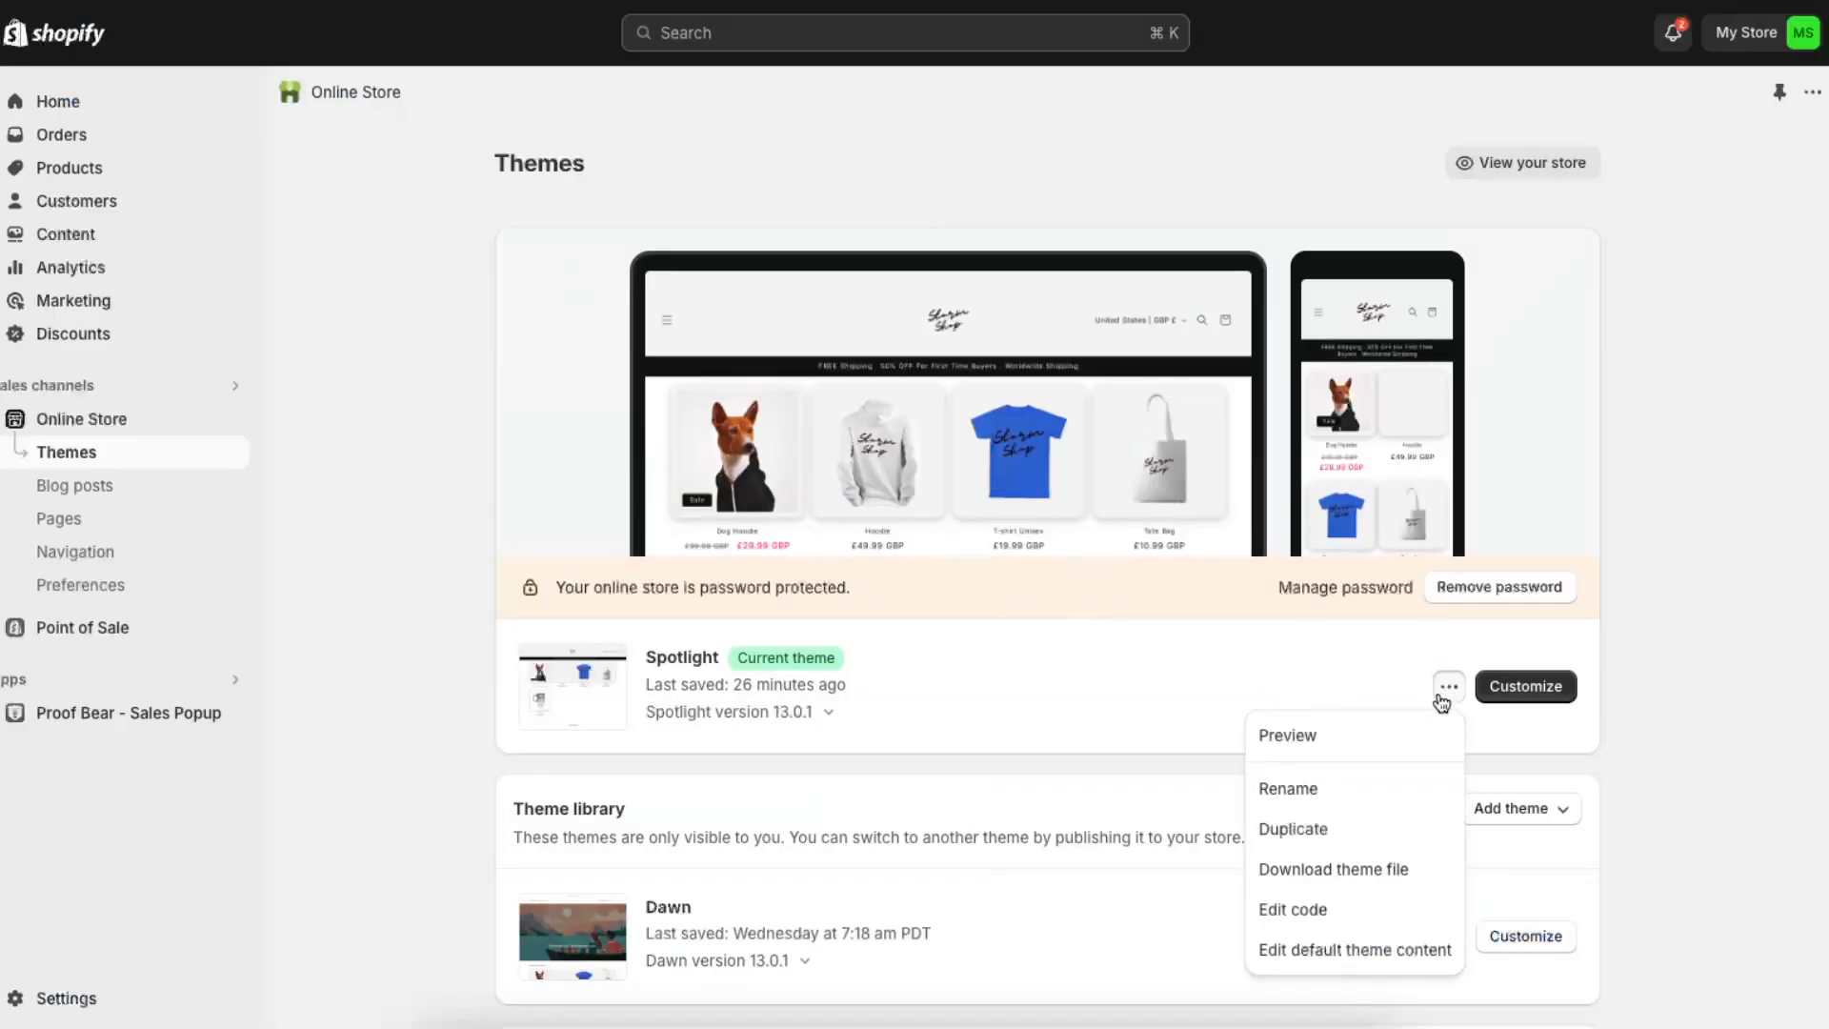
{"action": "left_click", "coordinate": [1311, 911]}
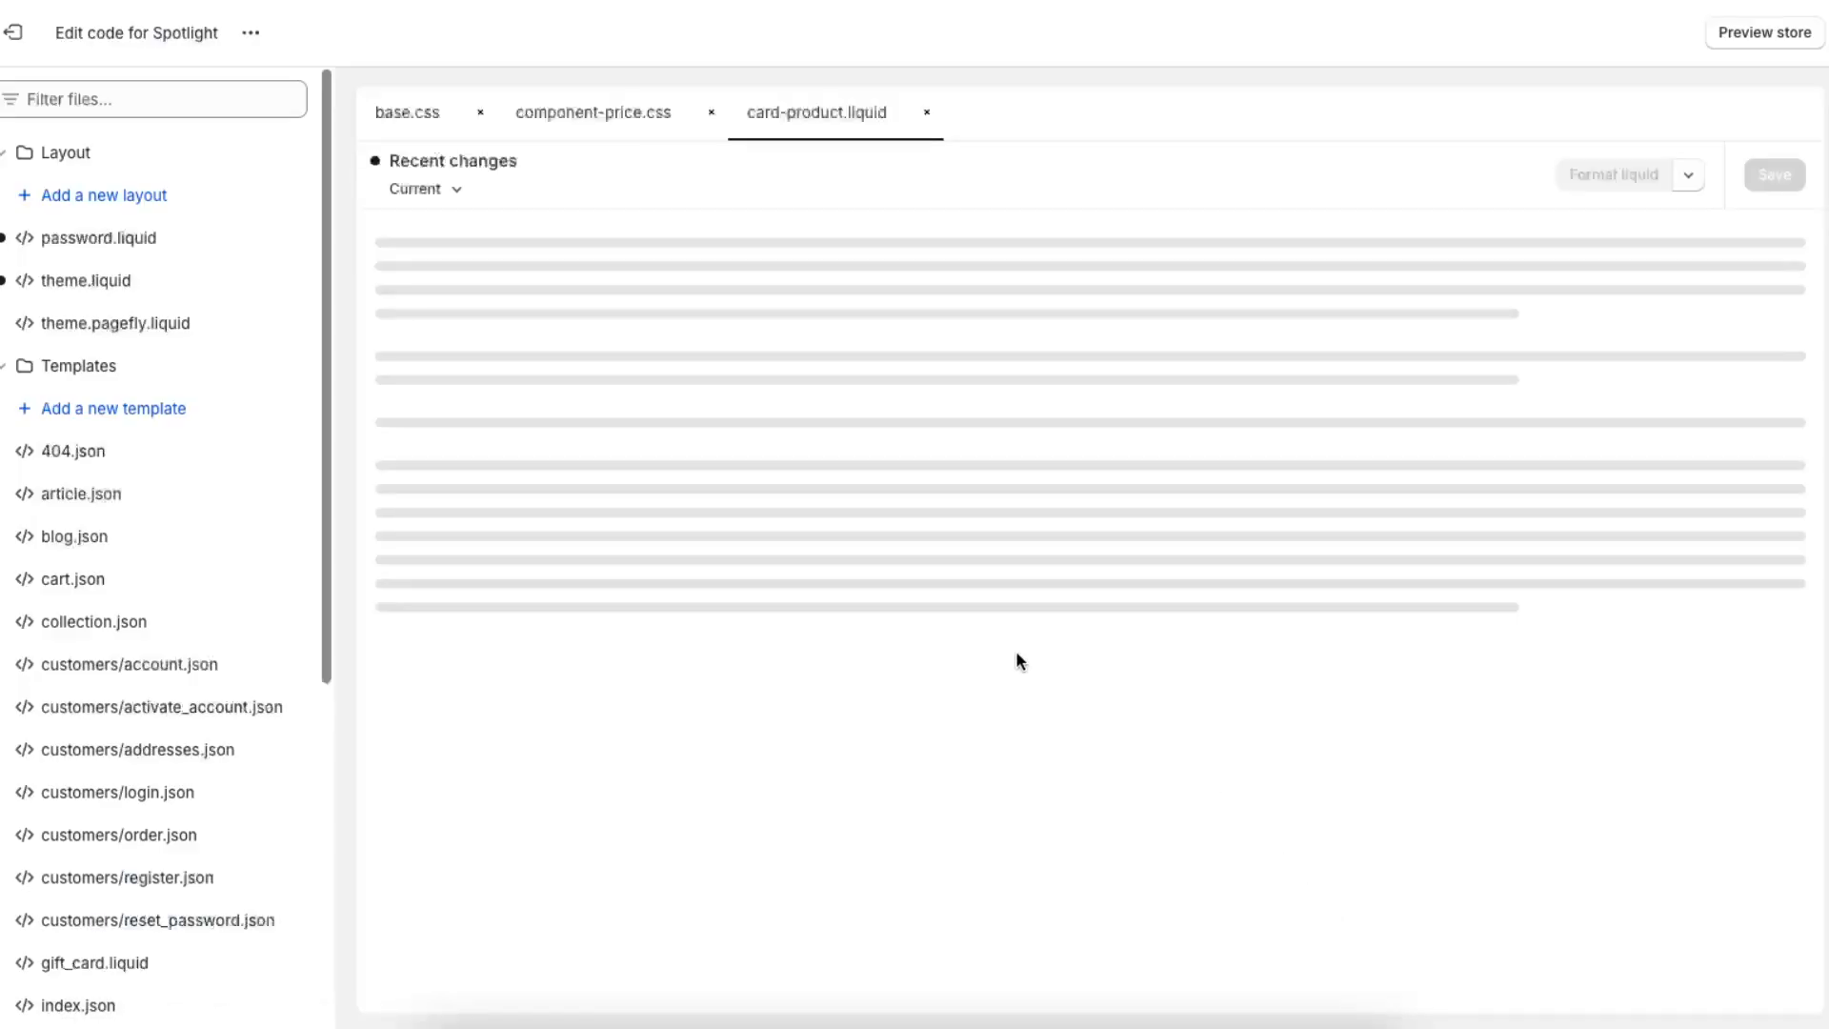
{"action": "left_click", "coordinate": [122, 100]}
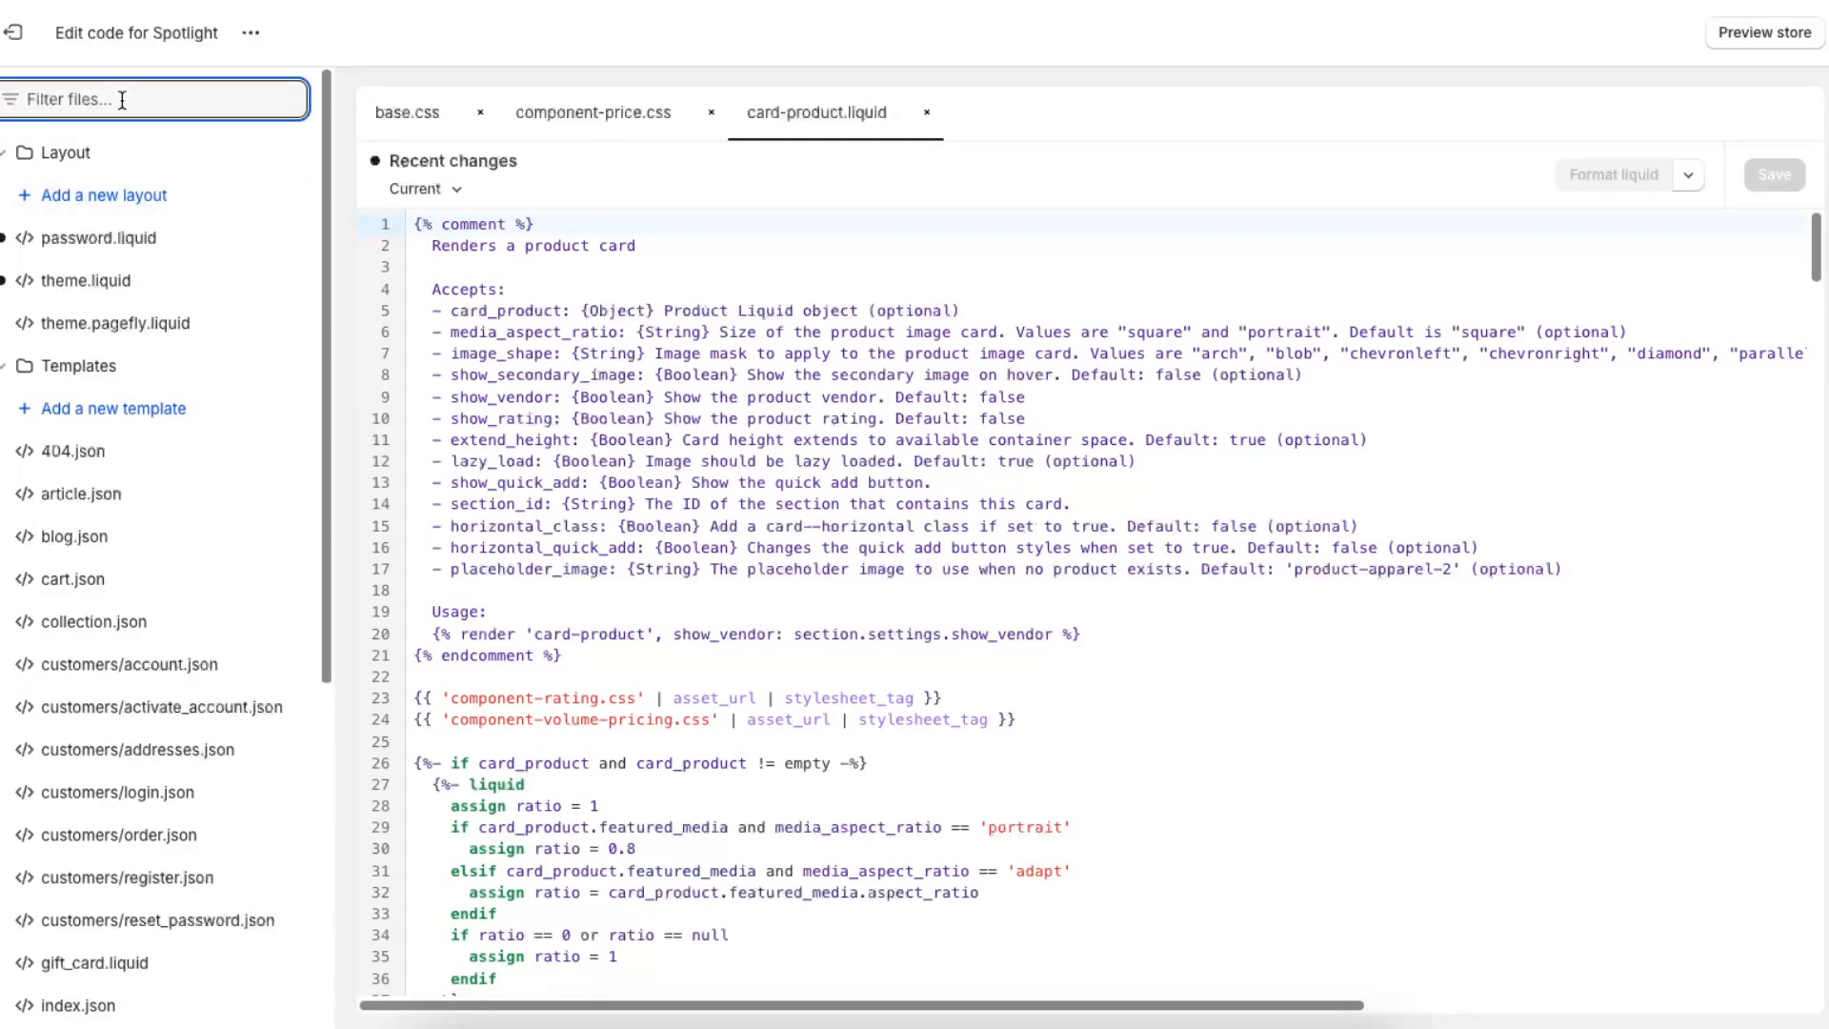
{"action": "type", "text": "buttons"}
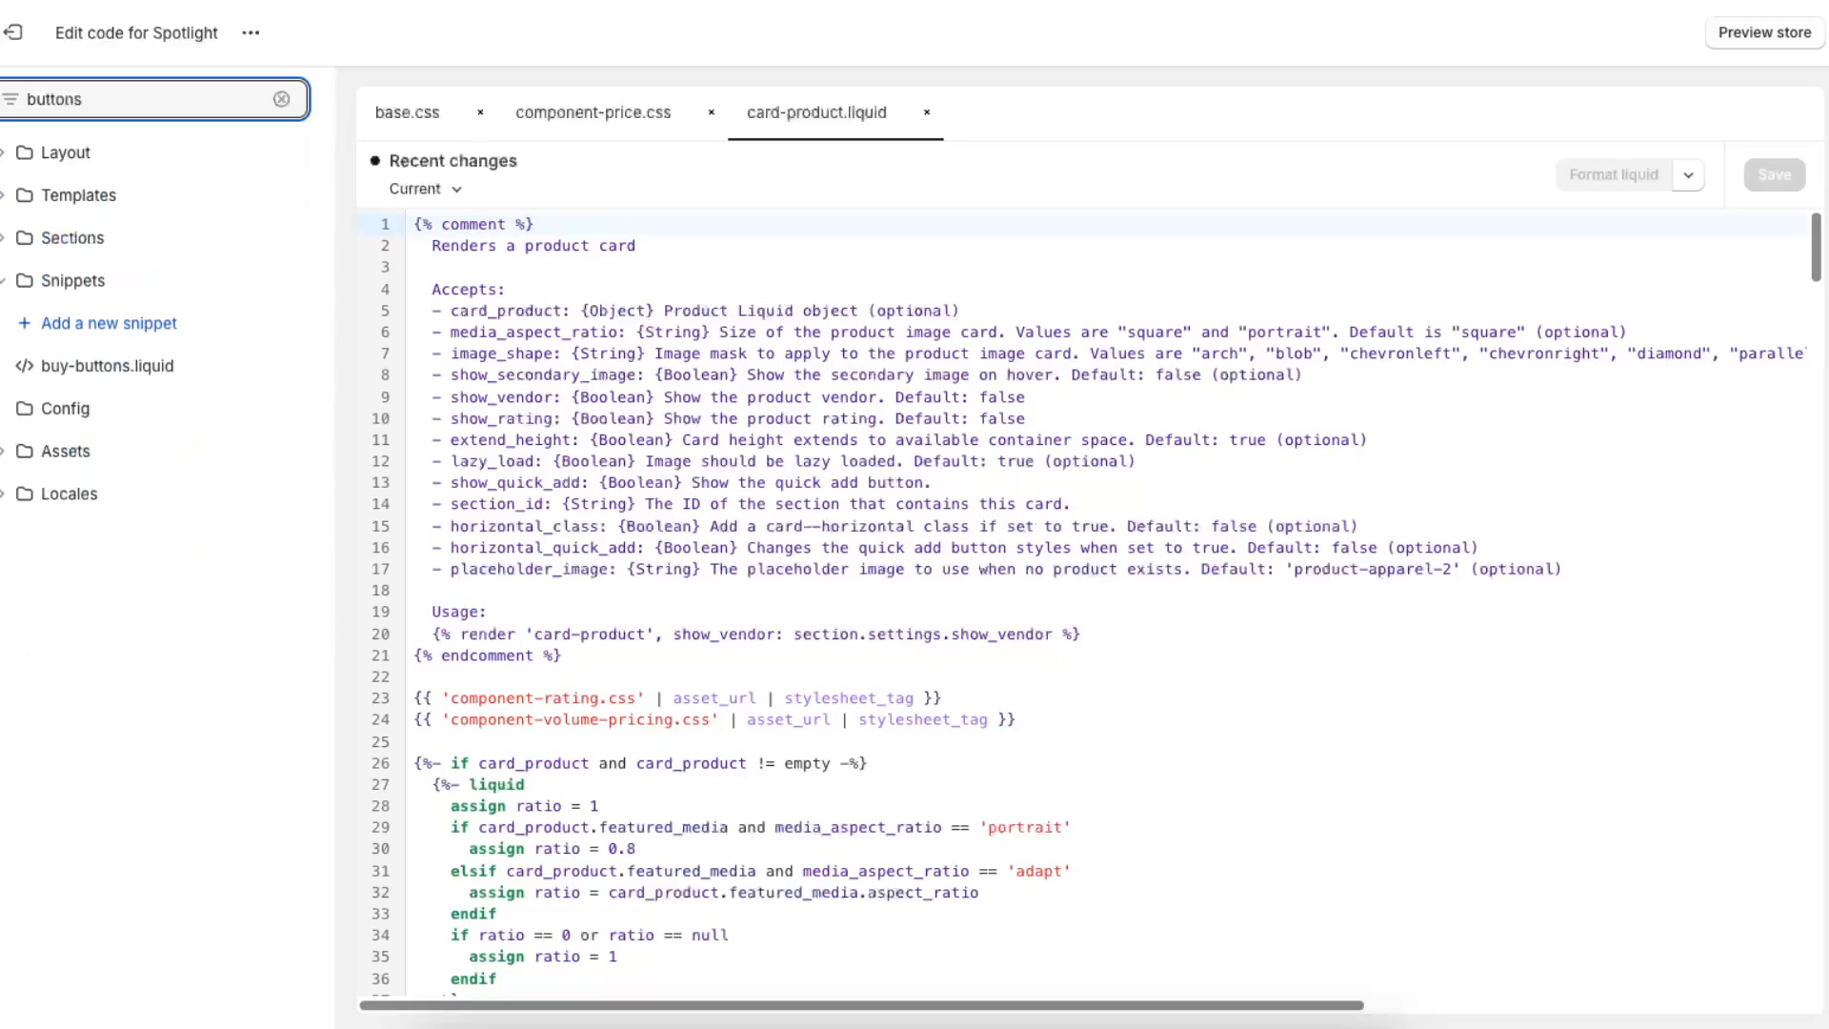
{"action": "left_click", "coordinate": [128, 370]}
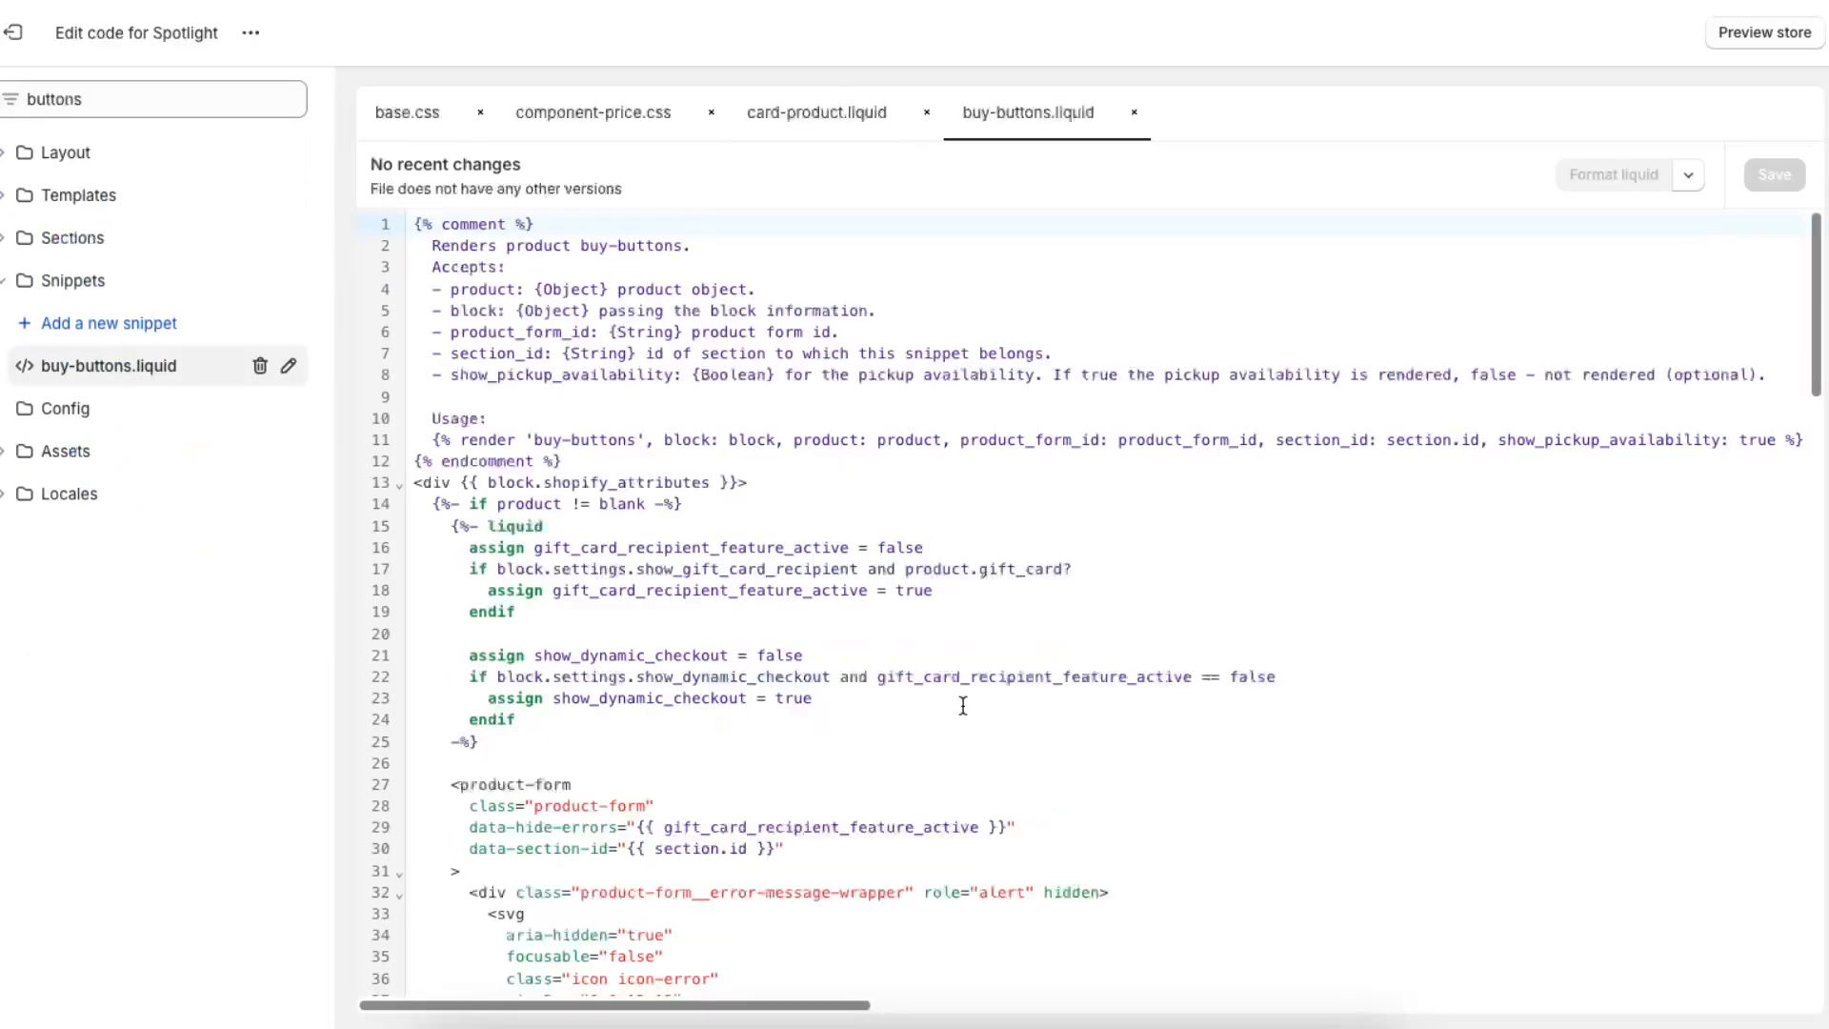
Step: Paste the copied PayPal button code on the empty last line of buy-buttons.liquid, after the closing div, and save the file
{"action": "scroll", "coordinate": [962, 705], "scroll_direction": "down", "scroll_amount": 20}
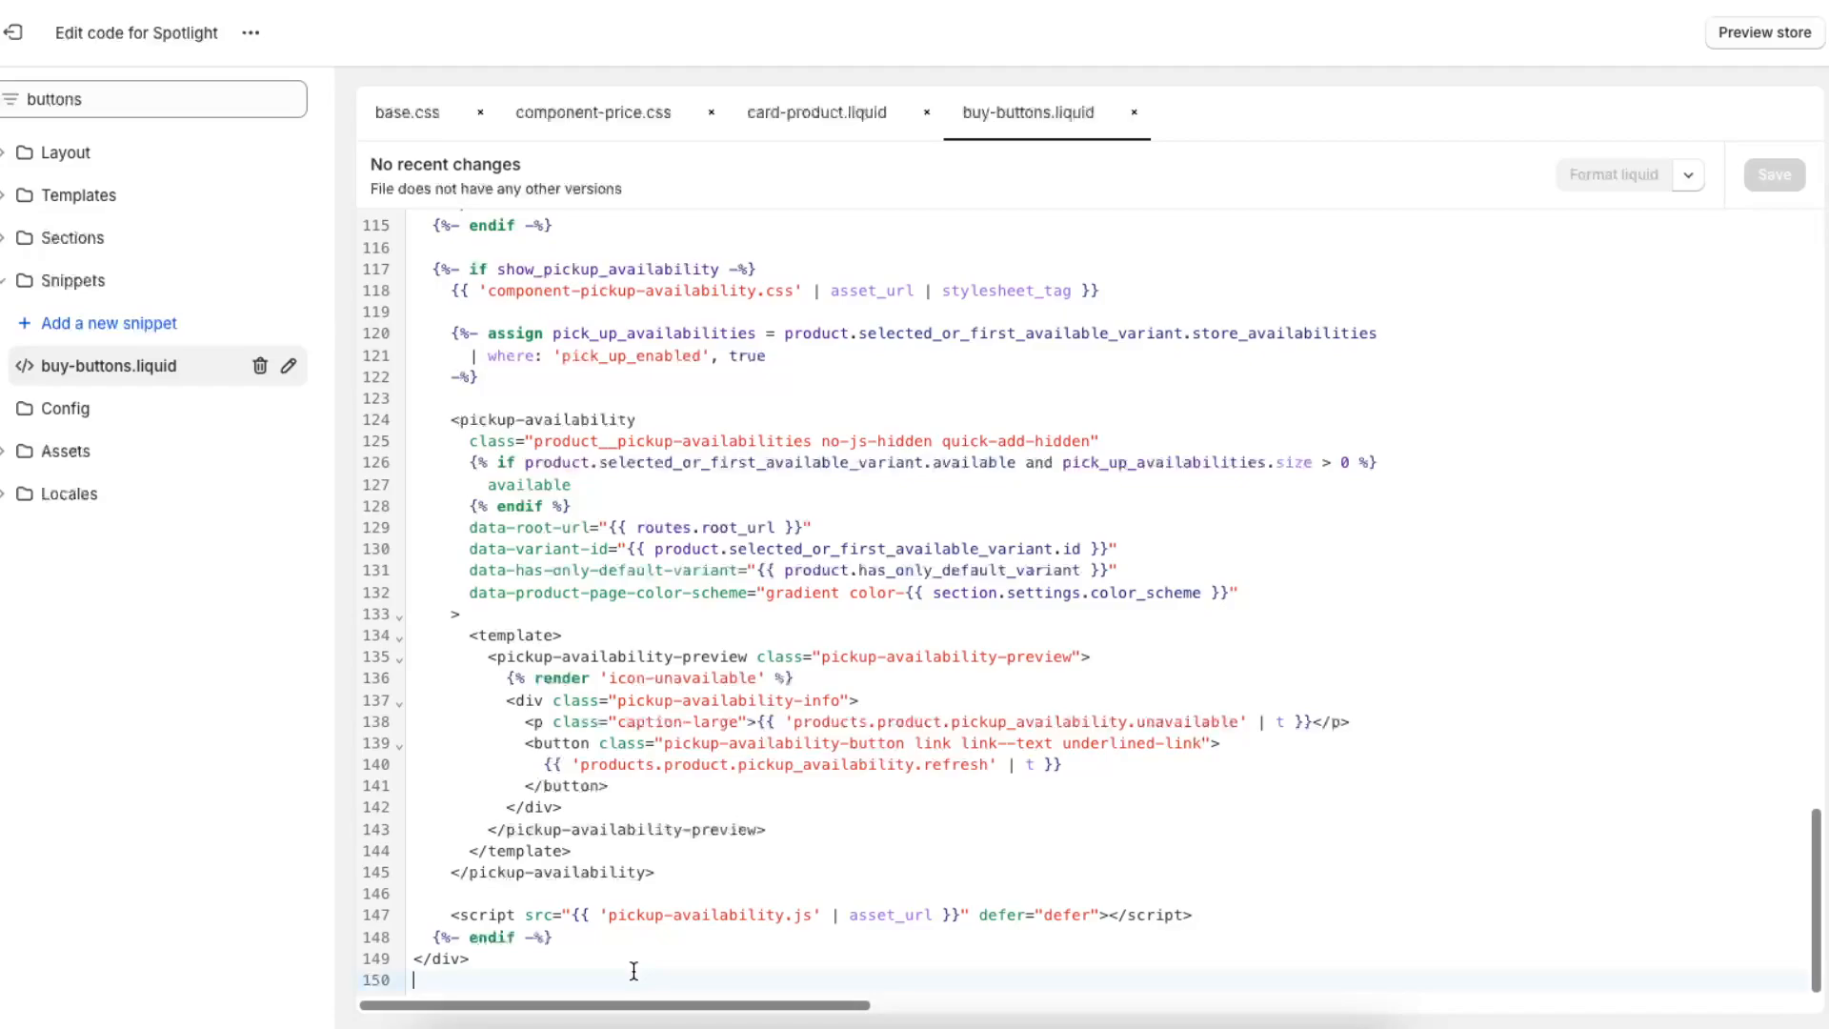
{"action": "key", "text": "ctrl+v"}
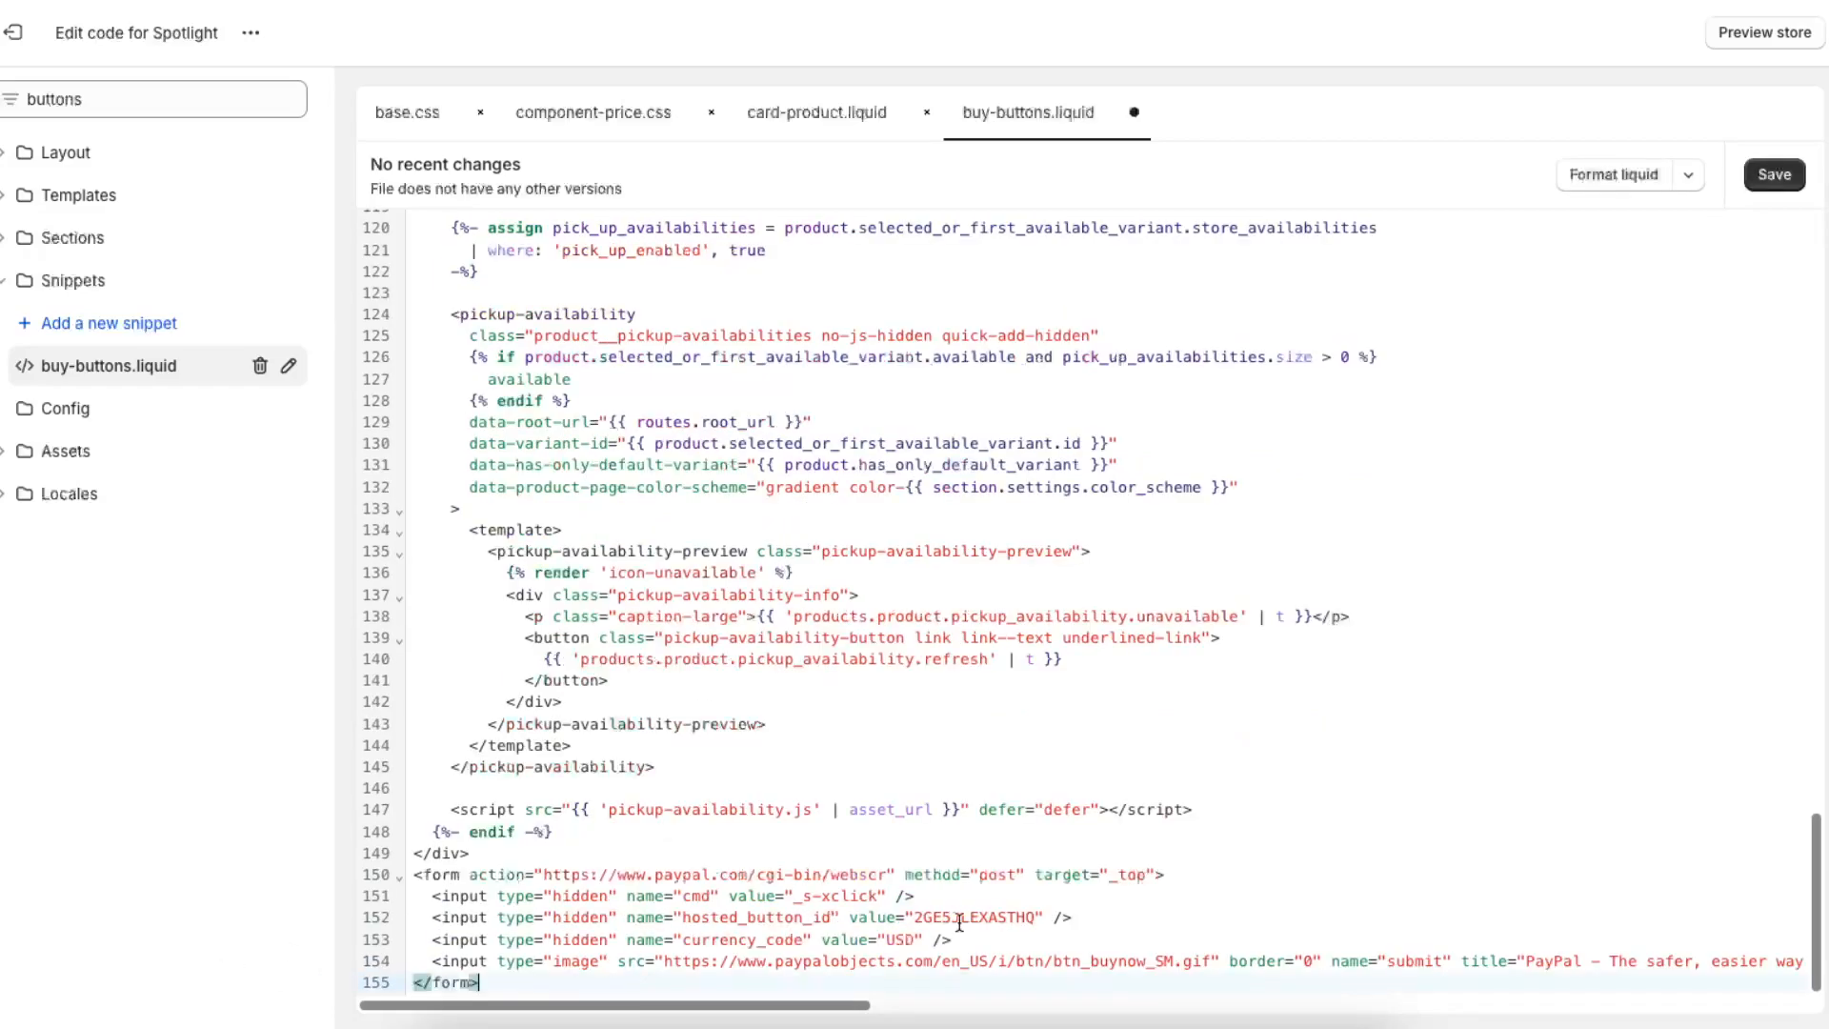
{"action": "left_click", "coordinate": [1775, 170]}
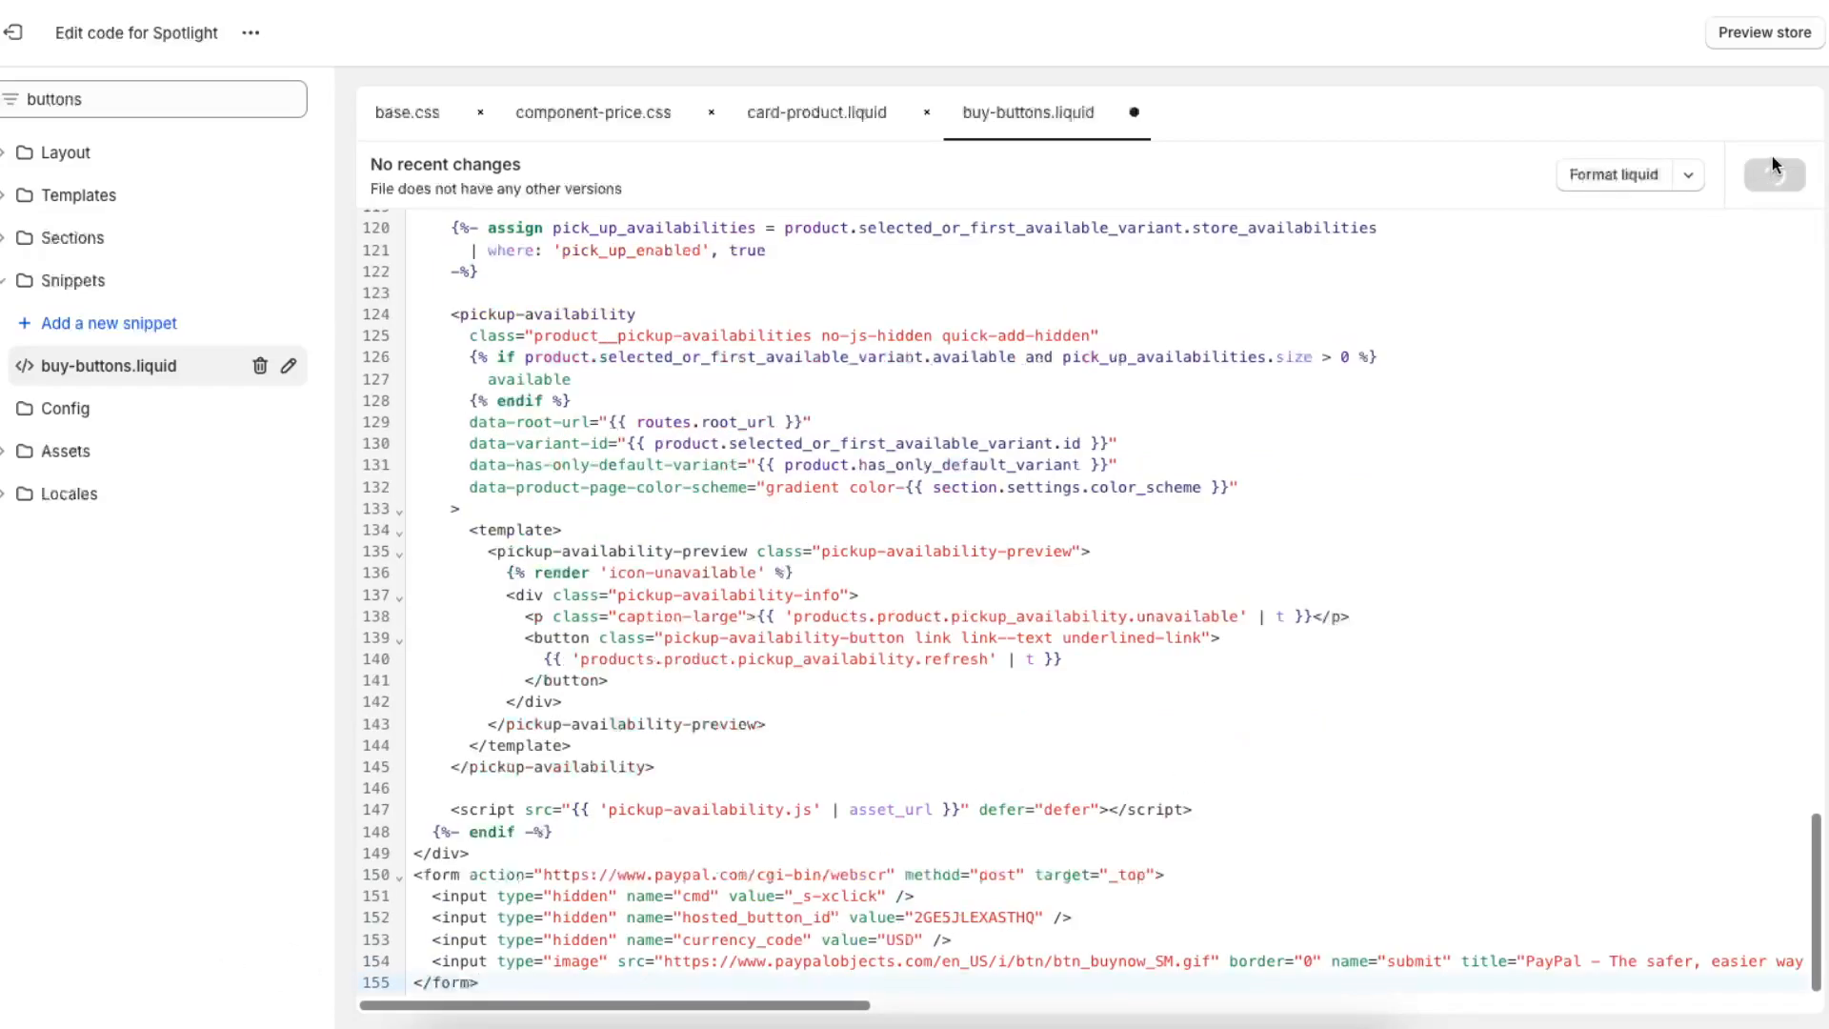
Step: Preview the store, dismiss the discount popup, and open the Dog Hoodie product page to check the PayPal Buy Now button
{"action": "left_click", "coordinate": [1762, 37]}
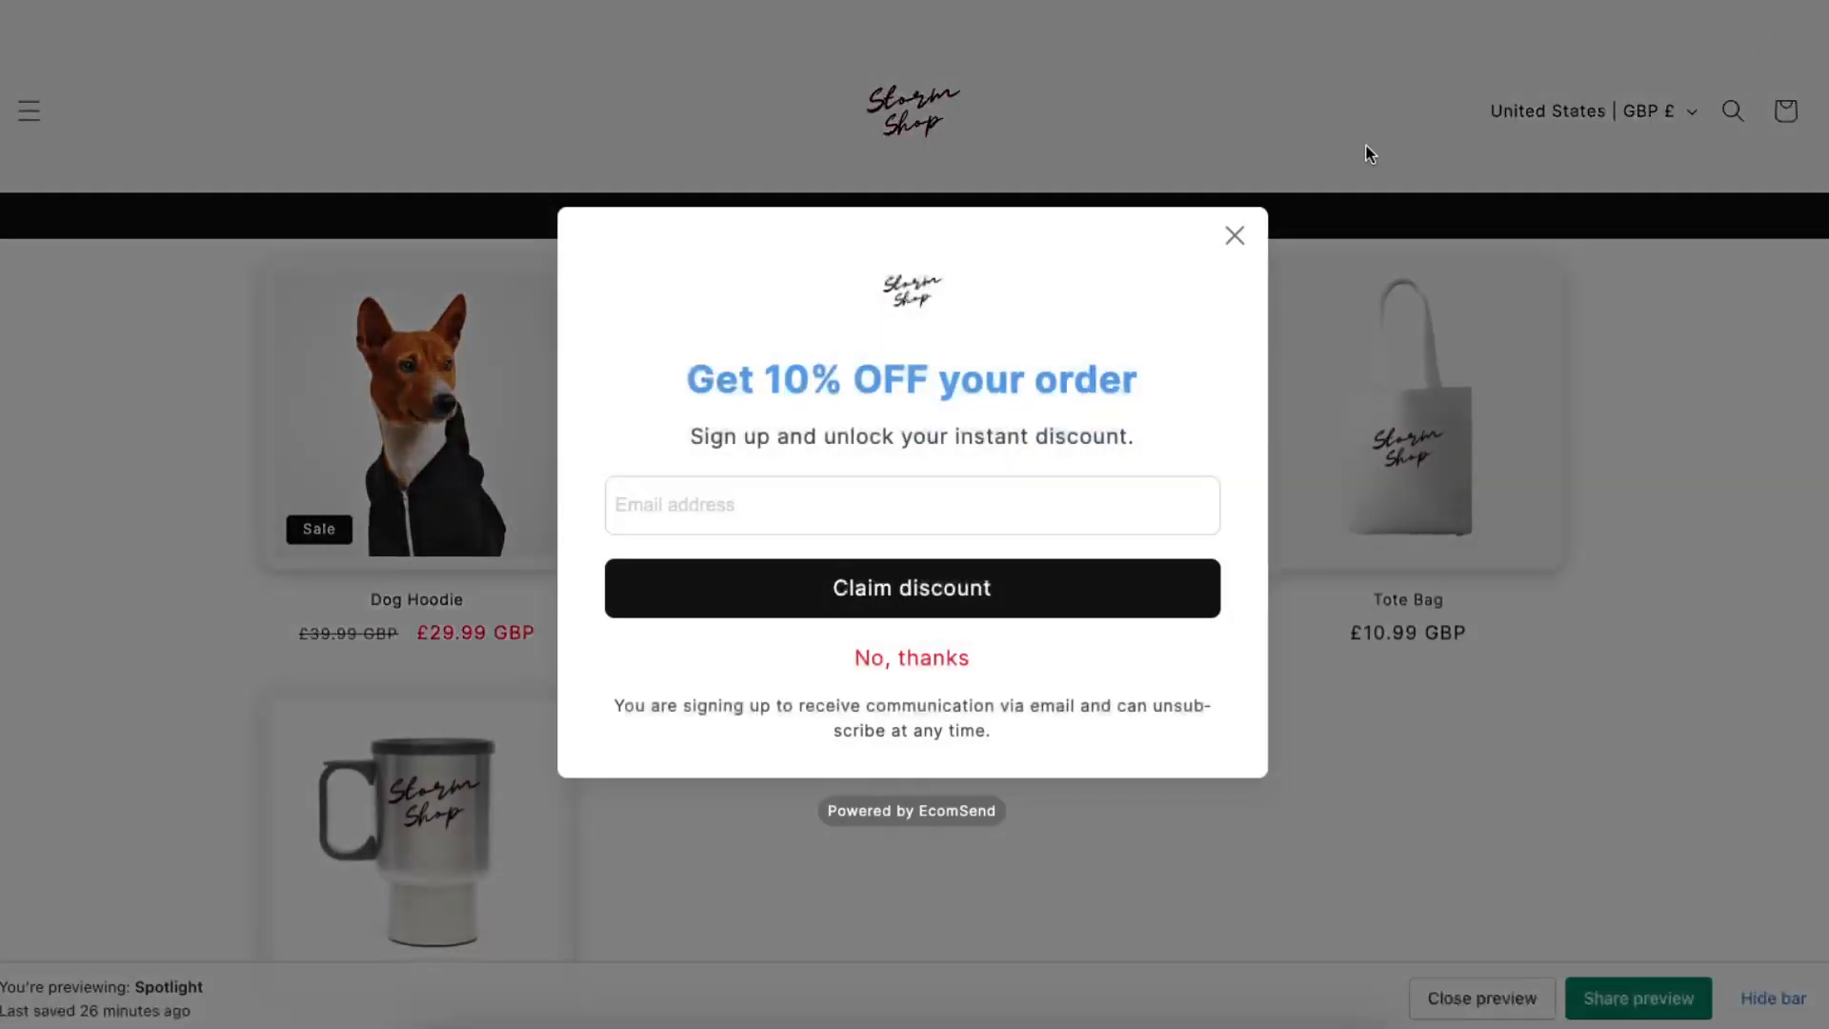
{"action": "left_click", "coordinate": [1235, 235]}
{"action": "scroll", "coordinate": [1536, 572], "scroll_direction": "down", "scroll_amount": 4}
{"action": "scroll", "coordinate": [1535, 572], "scroll_direction": "up", "scroll_amount": 4}
{"action": "scroll", "coordinate": [1535, 572], "scroll_direction": "down", "scroll_amount": 6}
{"action": "scroll", "coordinate": [1535, 571], "scroll_direction": "up", "scroll_amount": 6}
{"action": "left_click", "coordinate": [386, 411]}
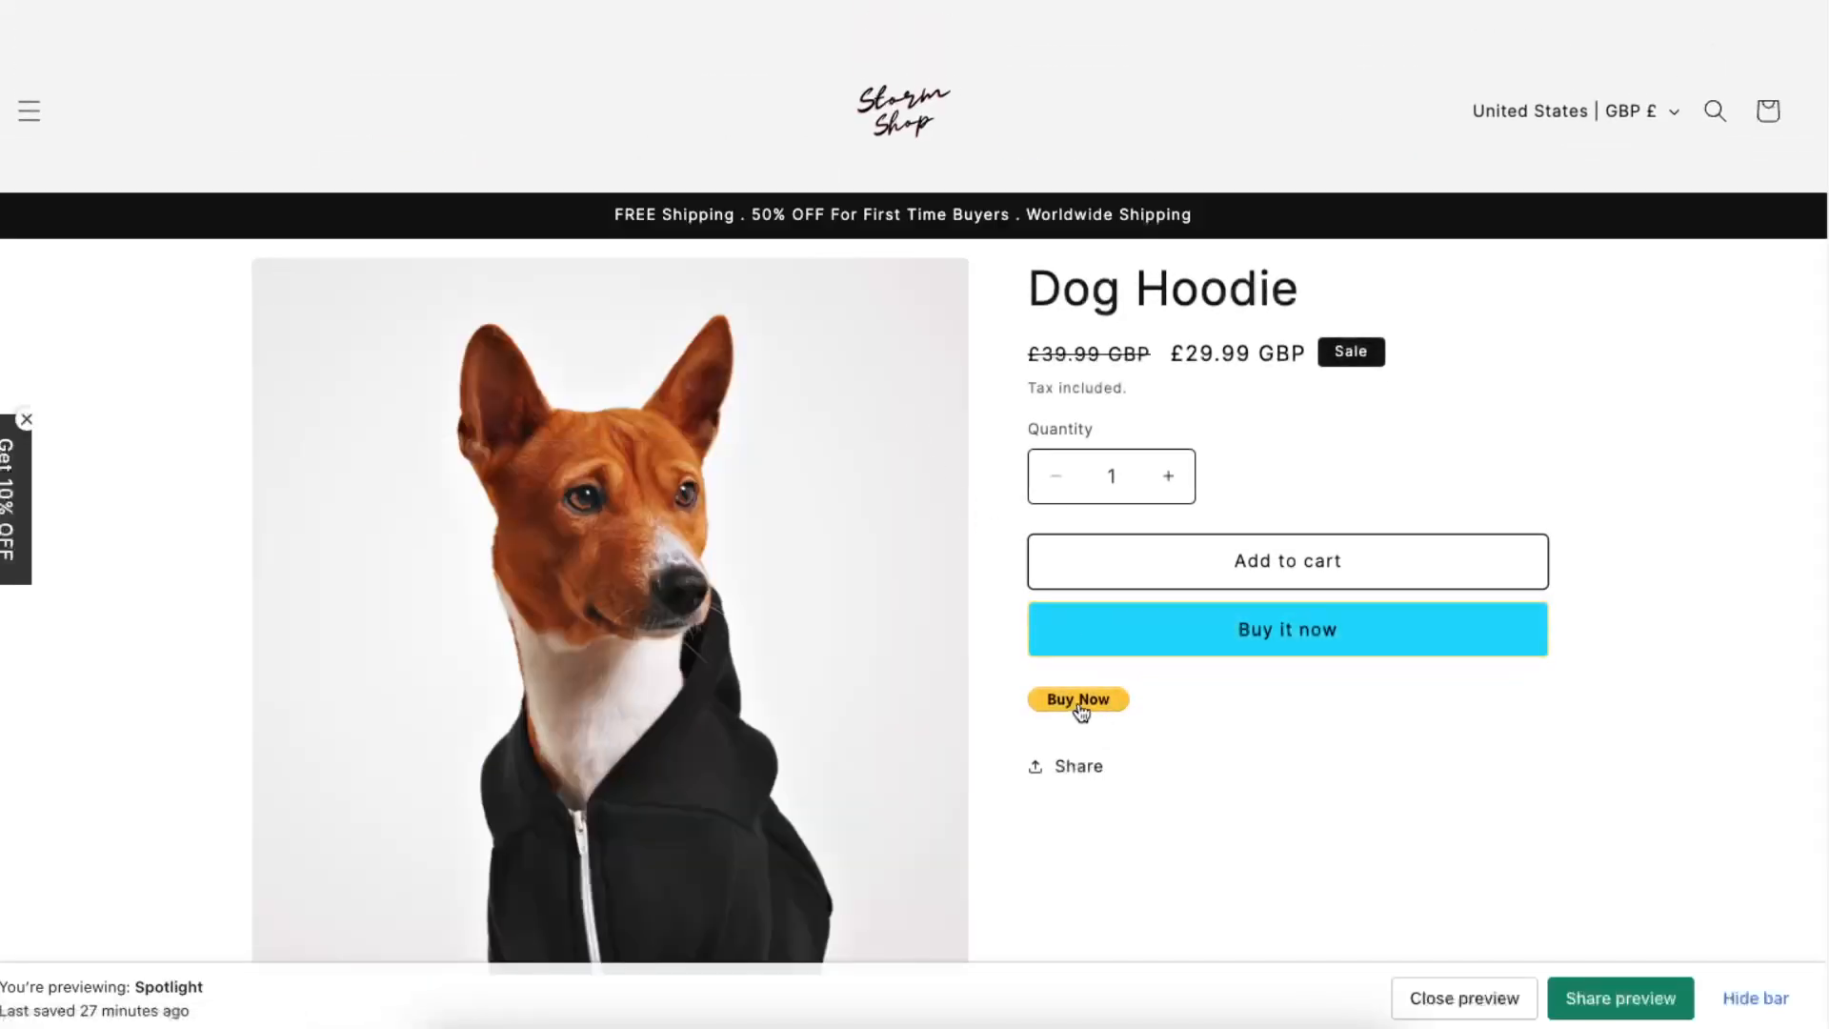
{"action": "scroll", "coordinate": [1081, 713], "scroll_direction": "down", "scroll_amount": 1}
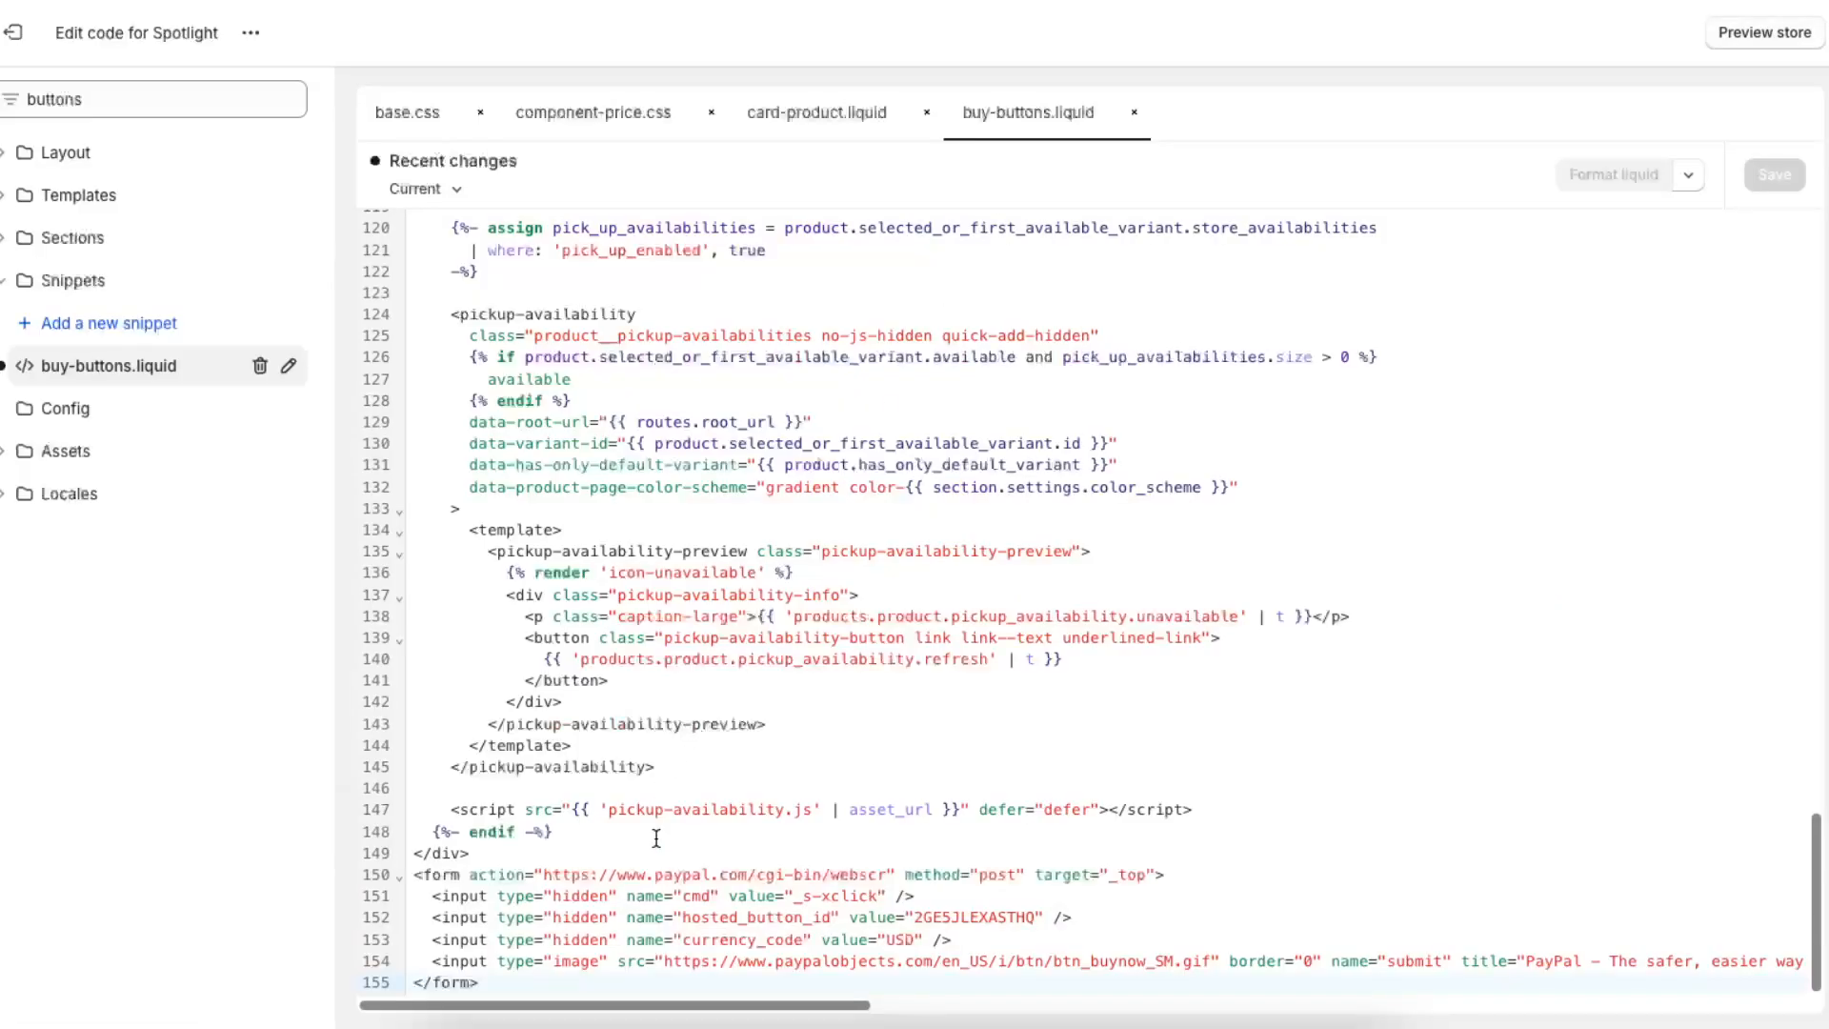
Step: Examine the buy-buttons.liquid code from the pasted PayPal form back up to the product form's buttons block
{"action": "scroll", "coordinate": [655, 838], "scroll_direction": "down", "scroll_amount": 1}
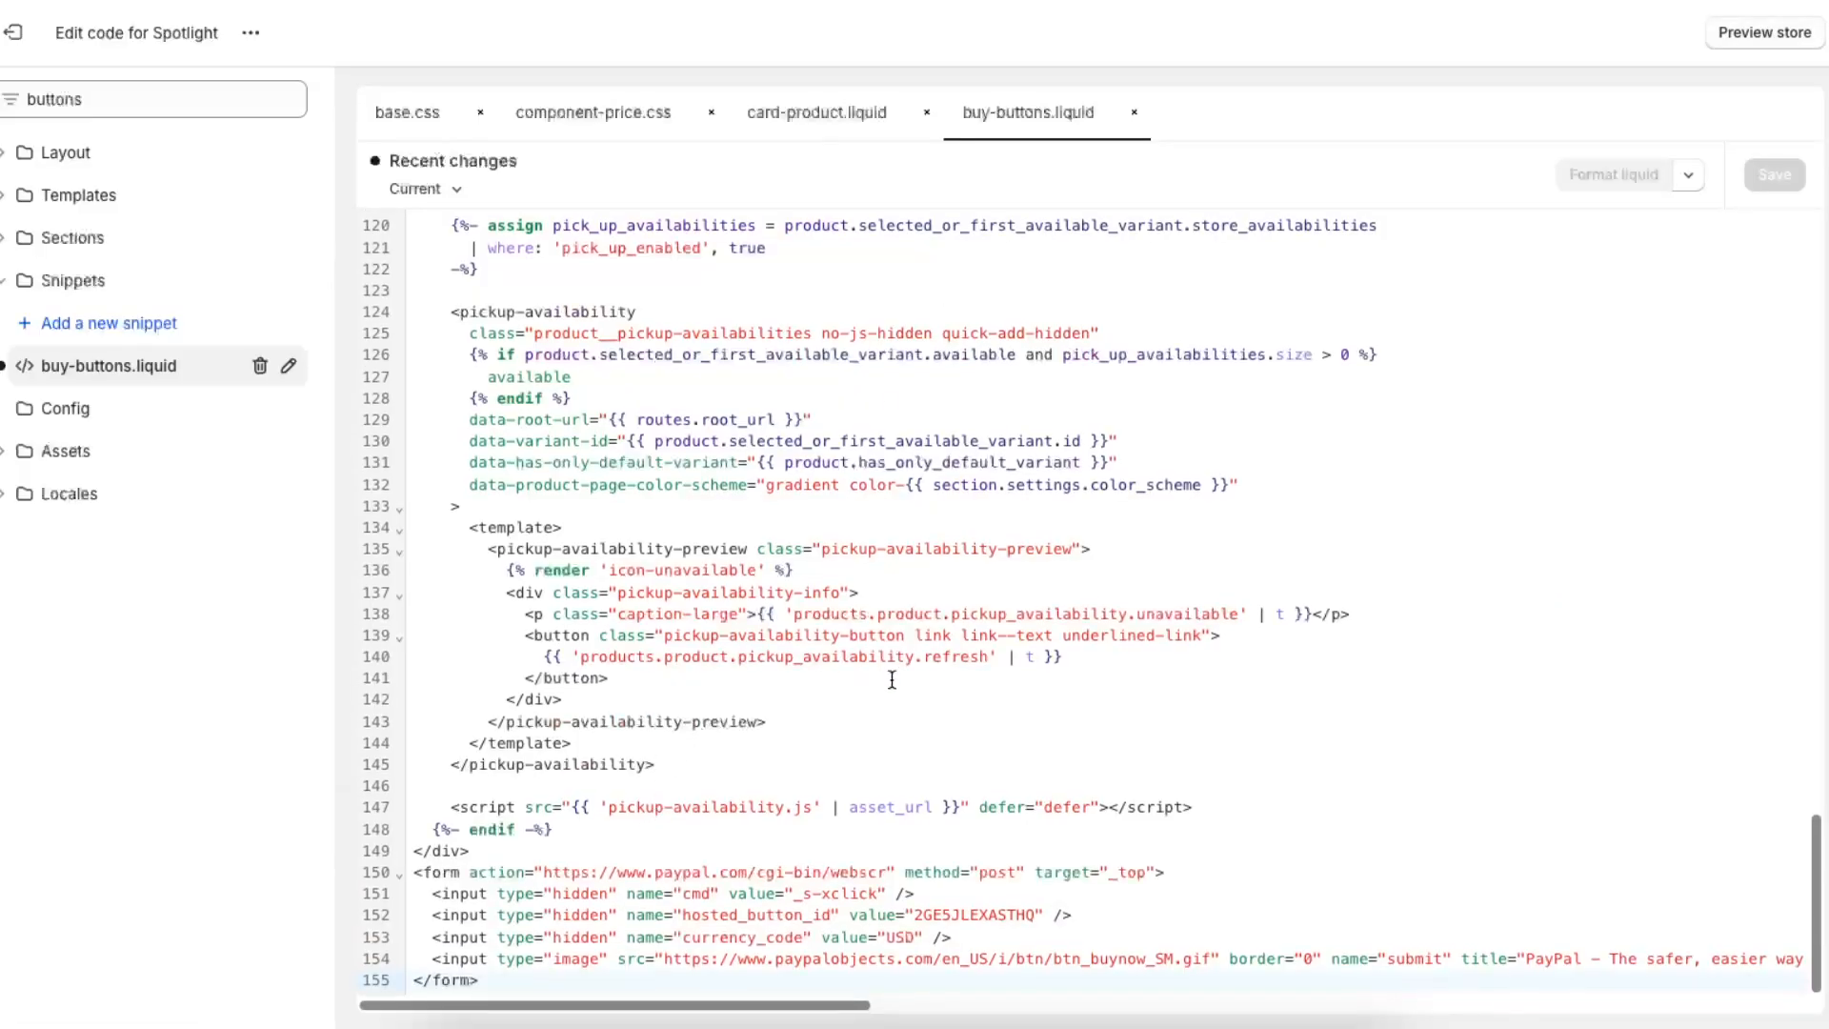
{"action": "scroll", "coordinate": [891, 680], "scroll_direction": "up", "scroll_amount": 5}
{"action": "scroll", "coordinate": [892, 679], "scroll_direction": "up", "scroll_amount": 8}
{"action": "scroll", "coordinate": [801, 703], "scroll_direction": "up", "scroll_amount": 9}
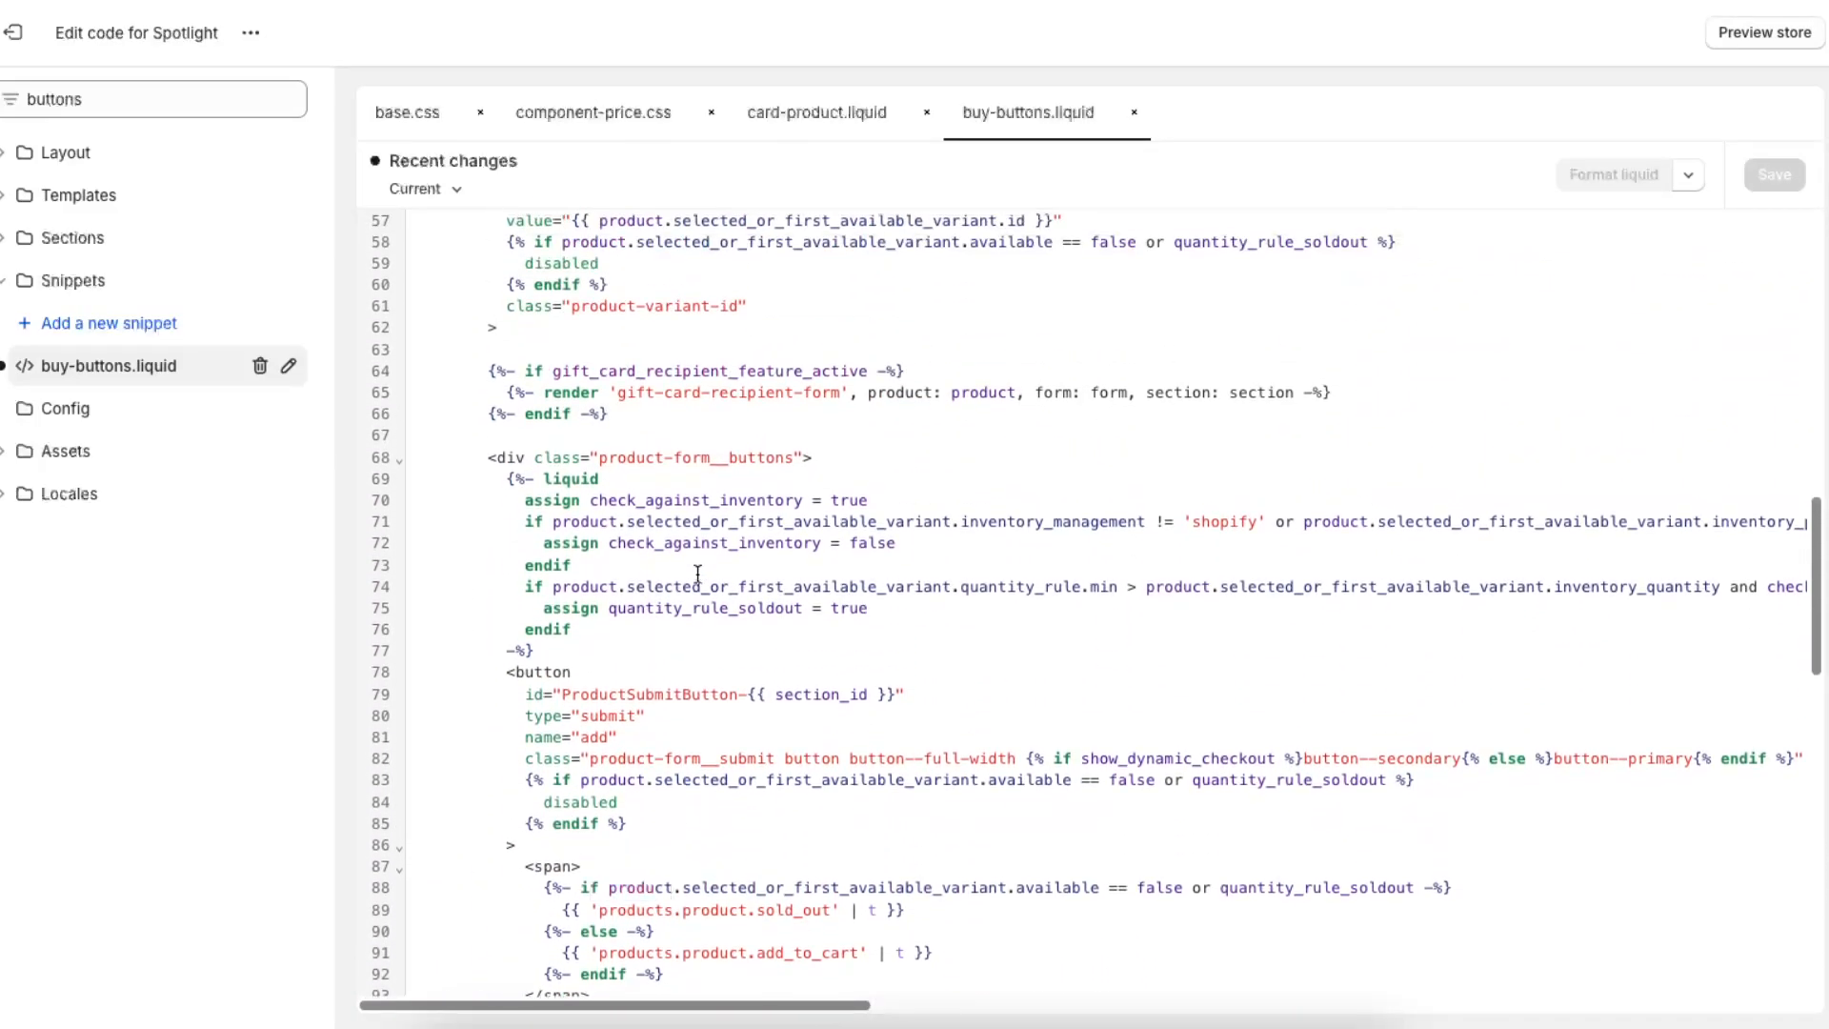
{"action": "scroll", "coordinate": [756, 641], "scroll_direction": "up", "scroll_amount": 10}
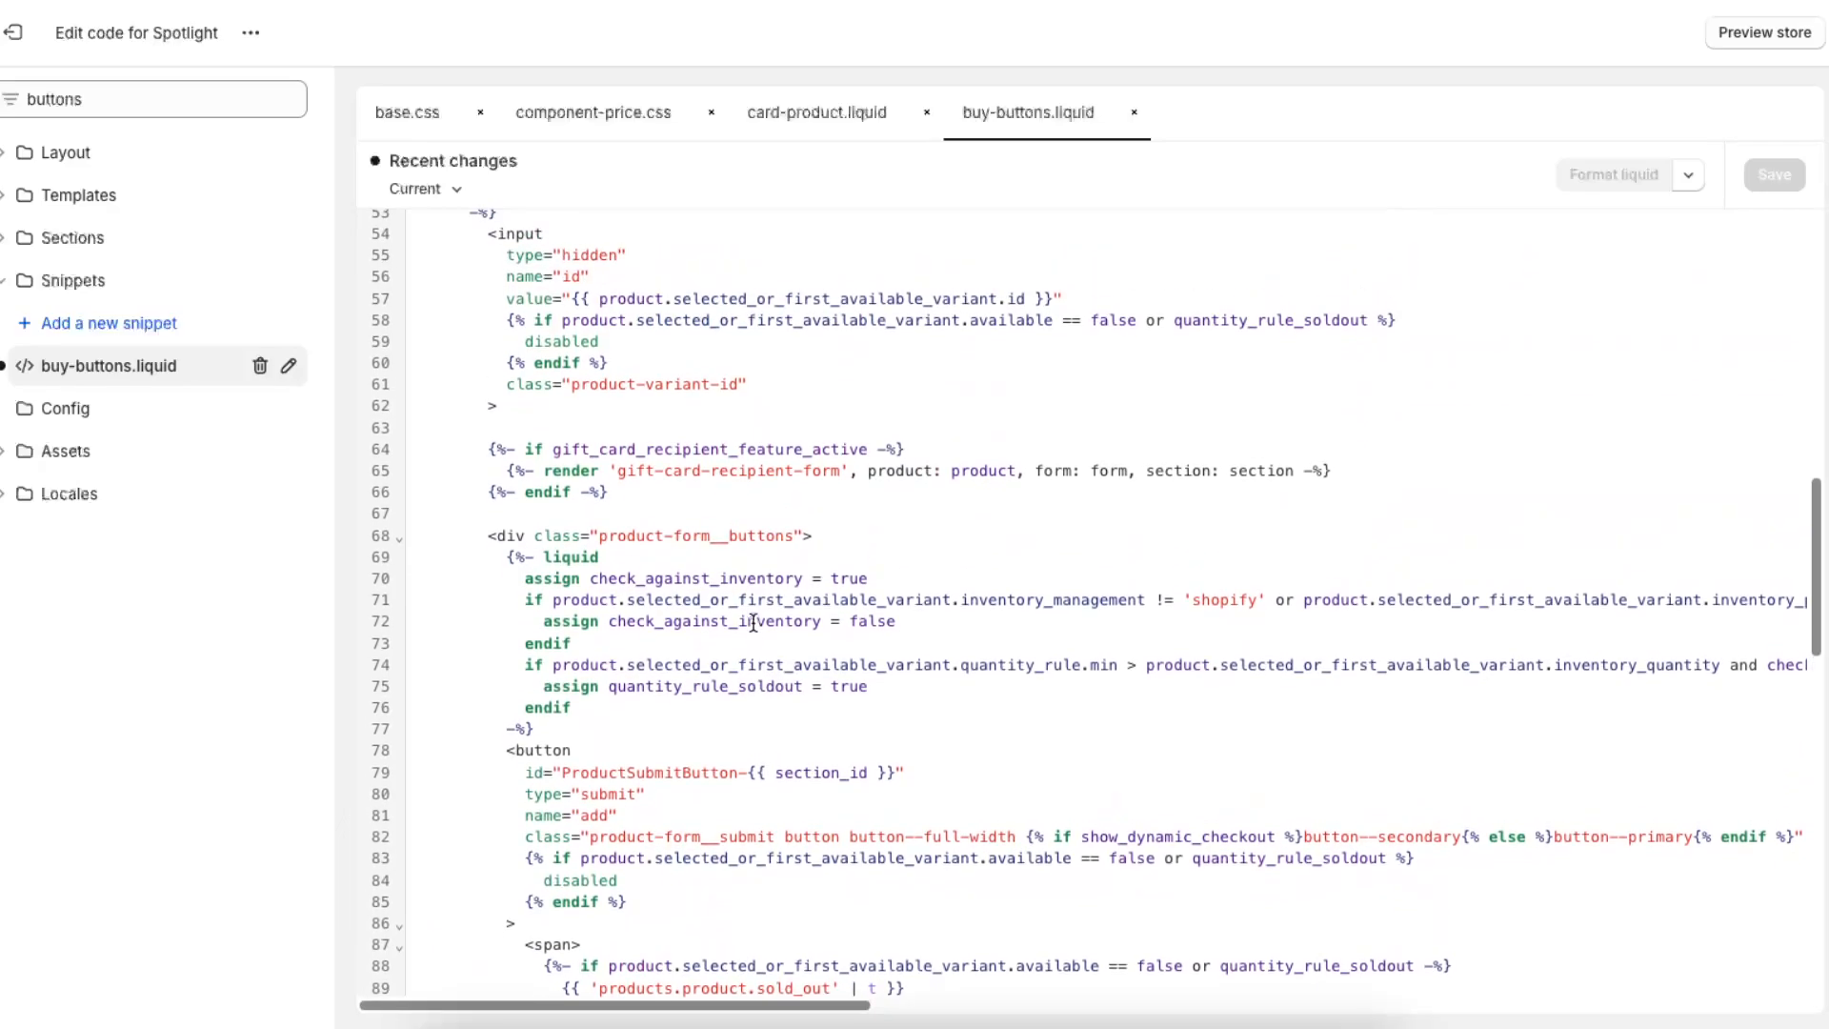